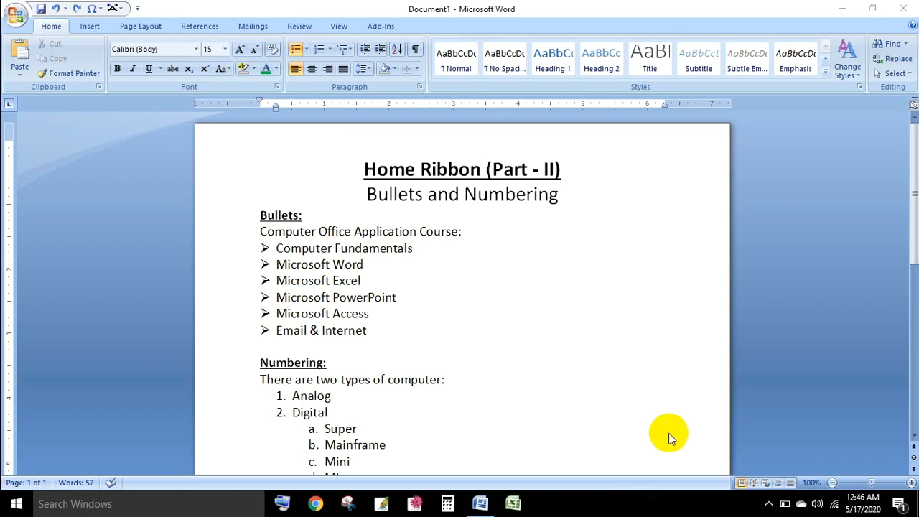
left_click(286, 233)
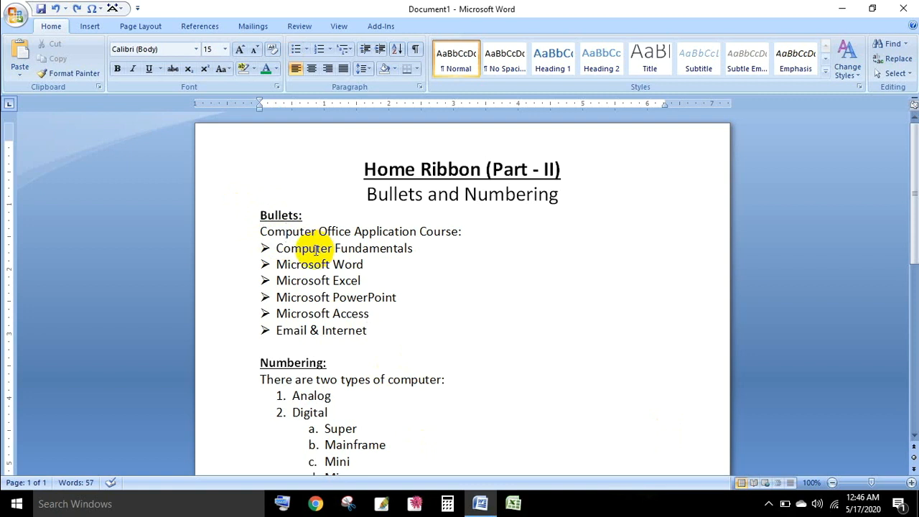
scroll(309, 316, "down", 2)
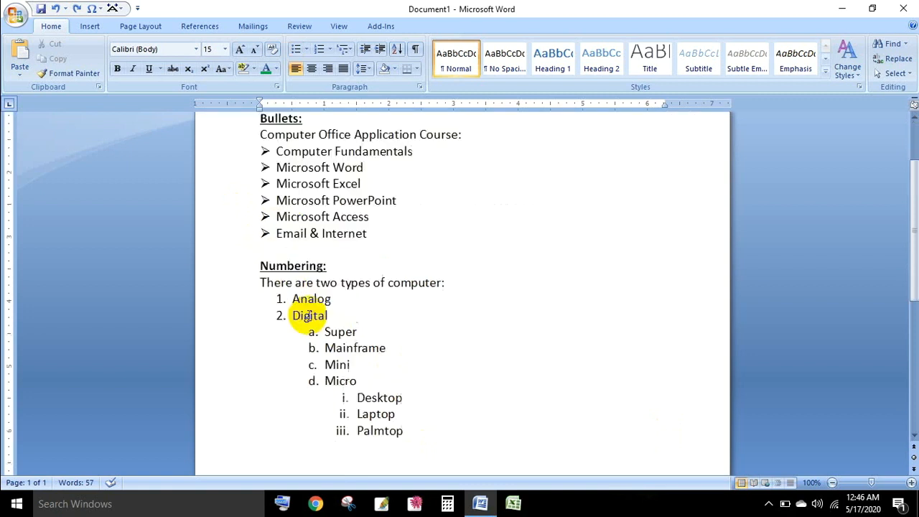
scroll(311, 282, "down", 1)
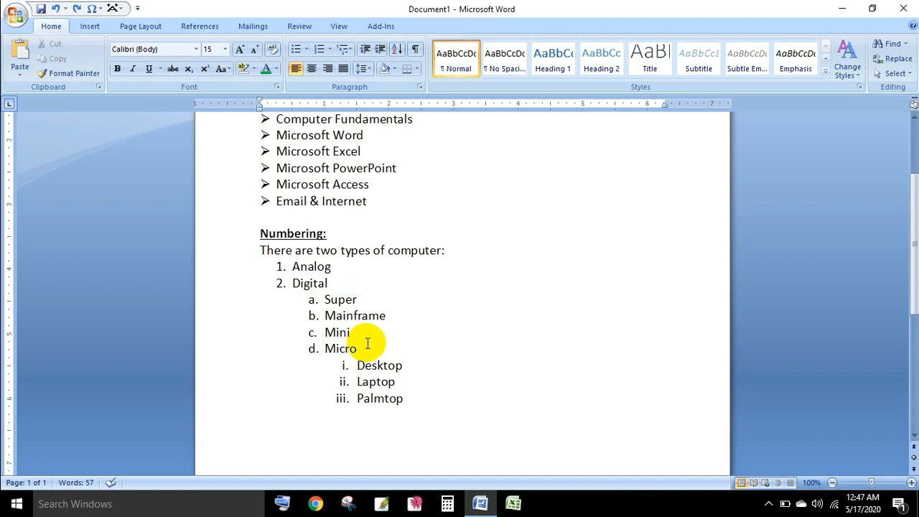
scroll(365, 343, "up", 4)
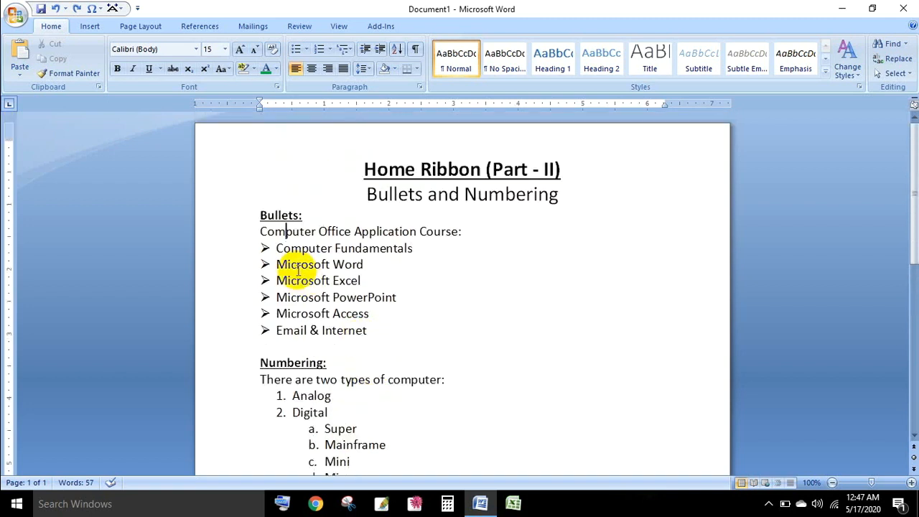
Insert a left-aligned blank line below the "Bullets and Numbering" subtitle, with bold and underline turned off
left_click(305, 201)
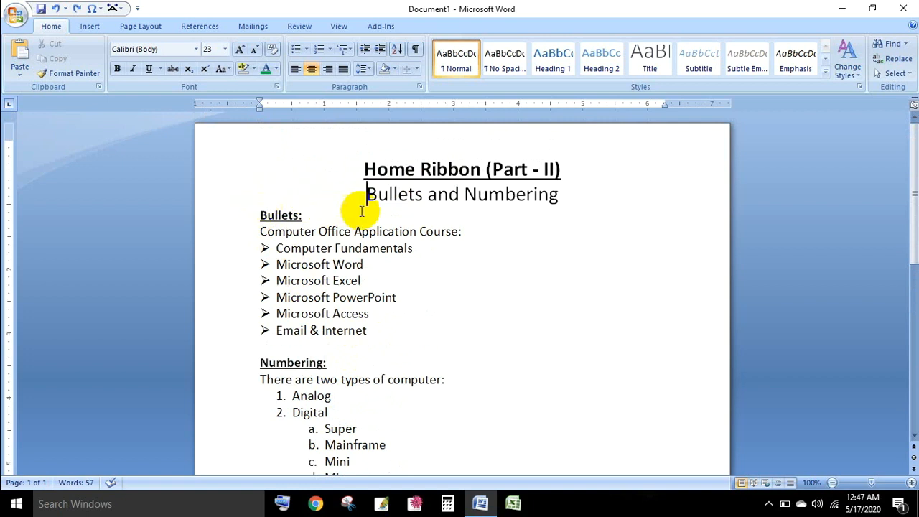
left_click(574, 195)
key("Return")
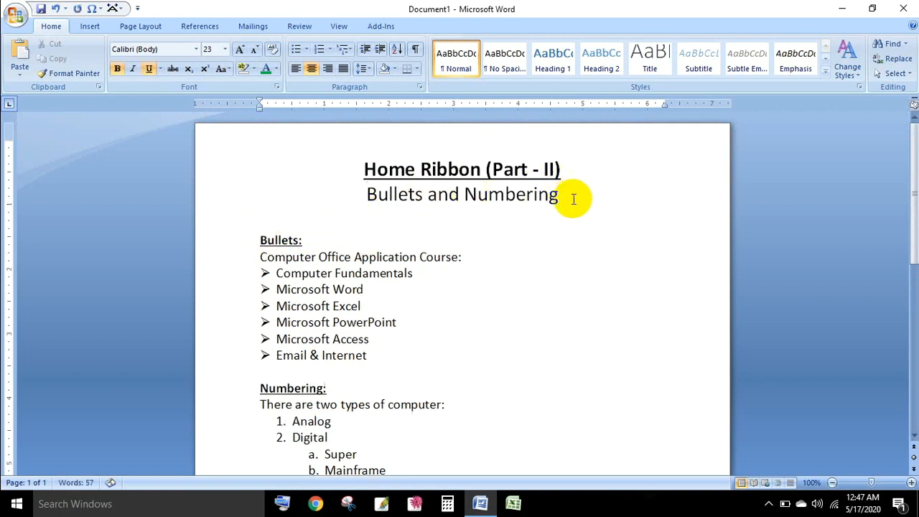
left_click(118, 69)
left_click(149, 69)
left_click(295, 68)
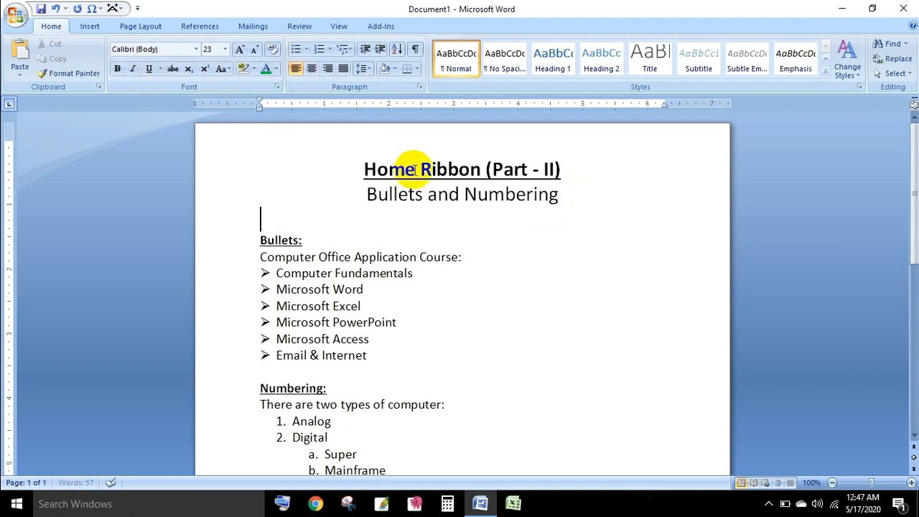
Reduce the font size on the blank line to 19 and enter the text "Computer Office Application"
key("ctrl+[")
key("ctrl+[")
key("ctrl+[")
key("ctrl+[")
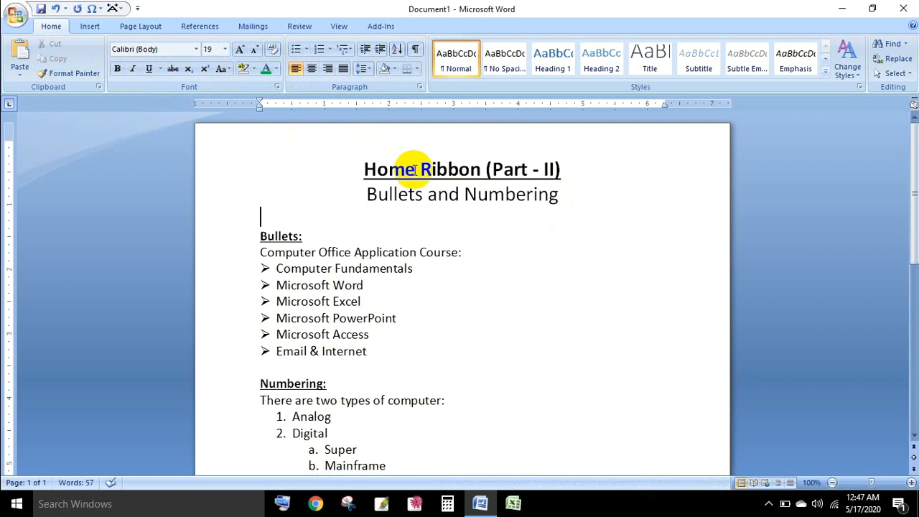
type("Computer")
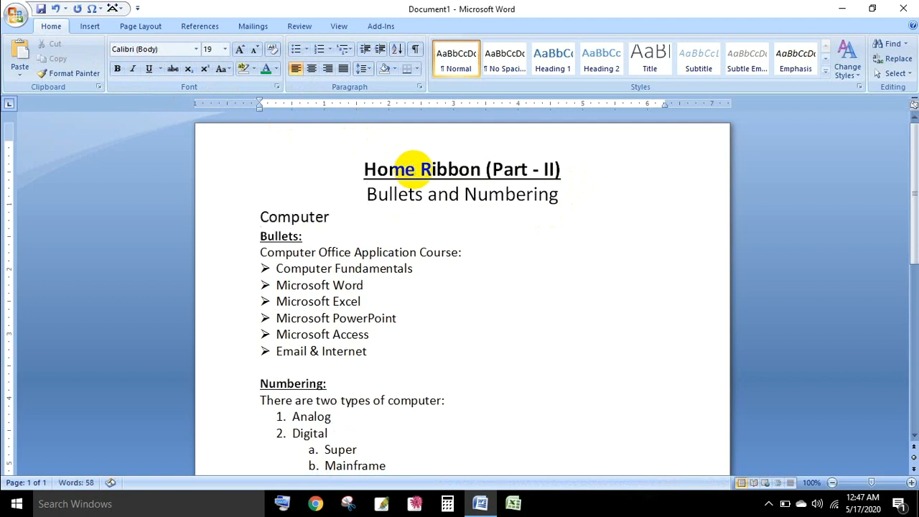
type(" Office Applic")
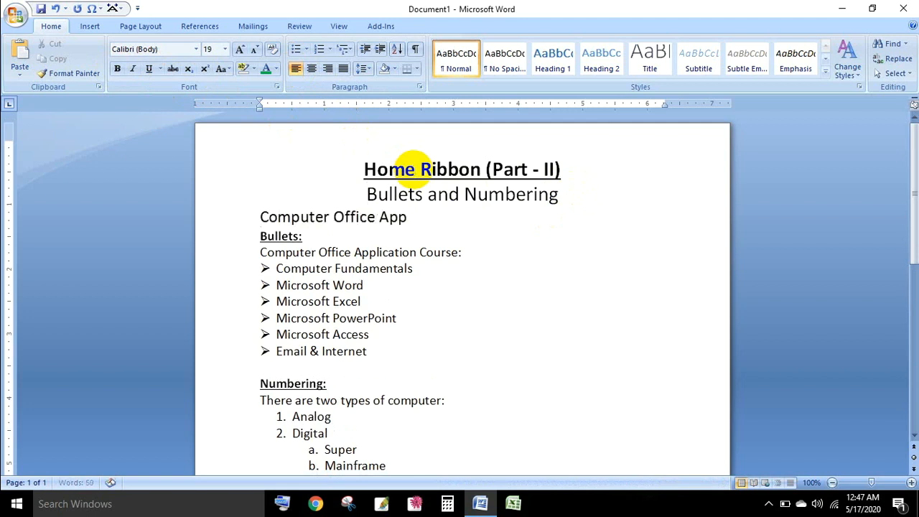
type("ation")
Start a bulleted list with the four-diamond bullet below "Computer Office Application" and enter "Computer Fundamentals" as the first item
key("Return")
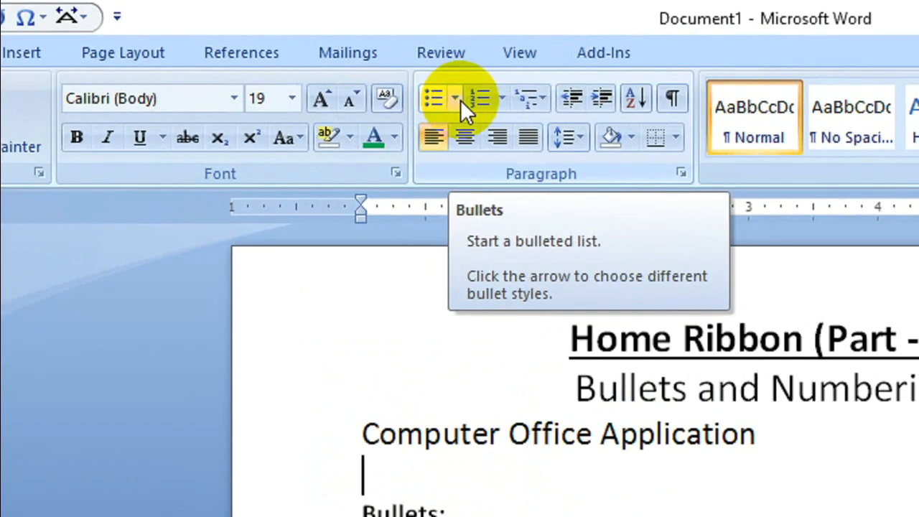
left_click(455, 99)
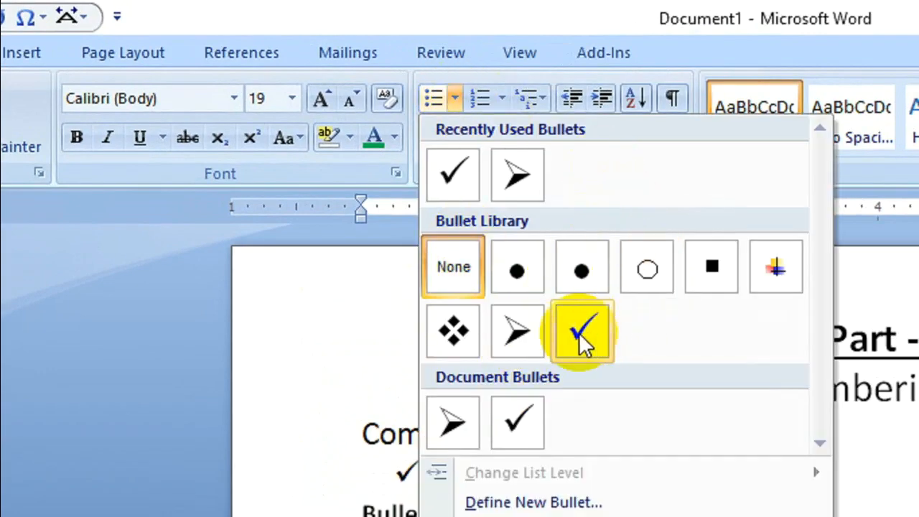
left_click(455, 332)
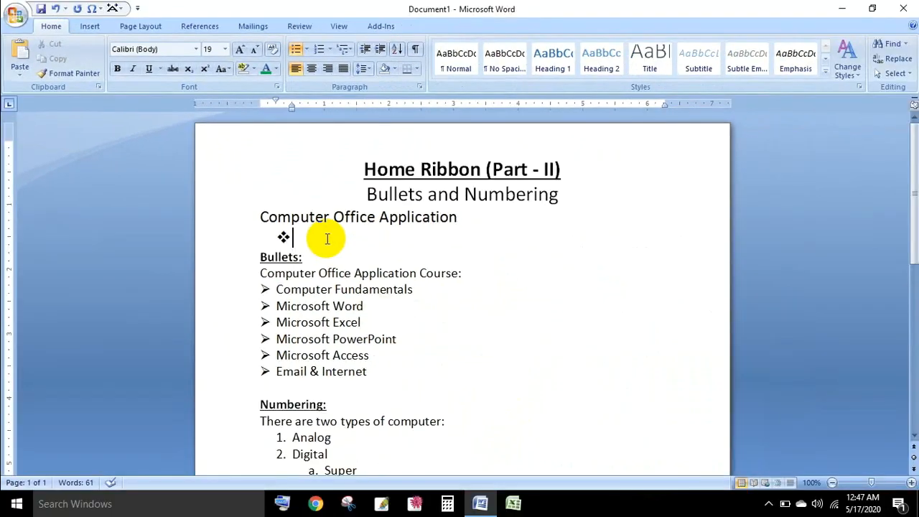
type("Computer Funadm")
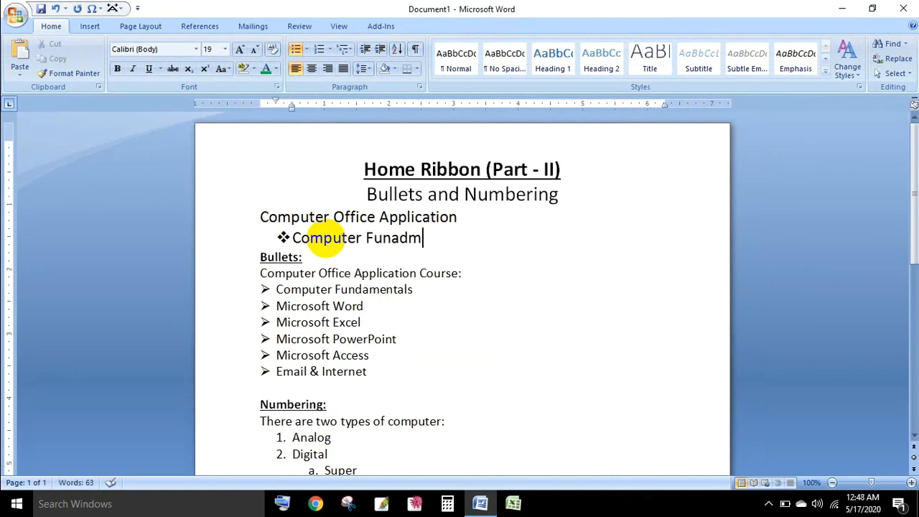
key("BackSpace")
key("BackSpace")
key("BackSpace")
type("damentals")
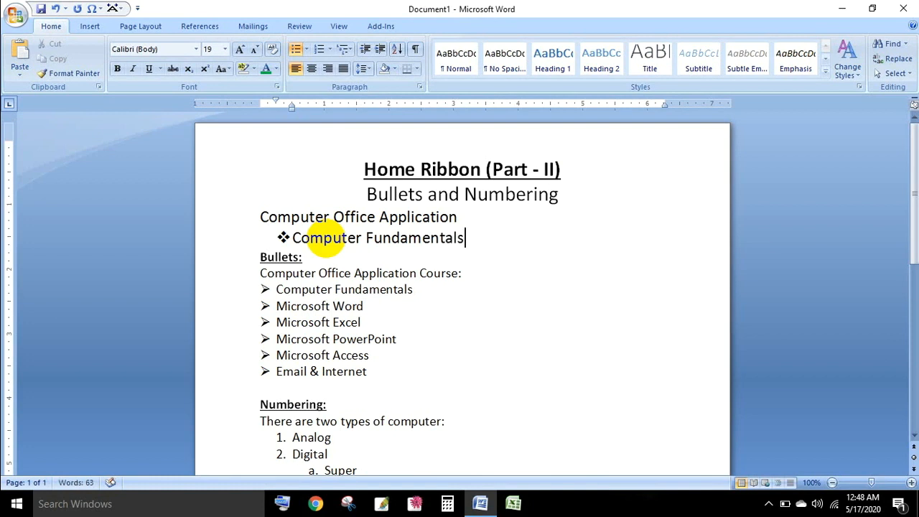
Add the bulleted items "Microsoft Word" and "Microsoft Excel" below "Computer Fundamentals"
key("Return")
type("Micro")
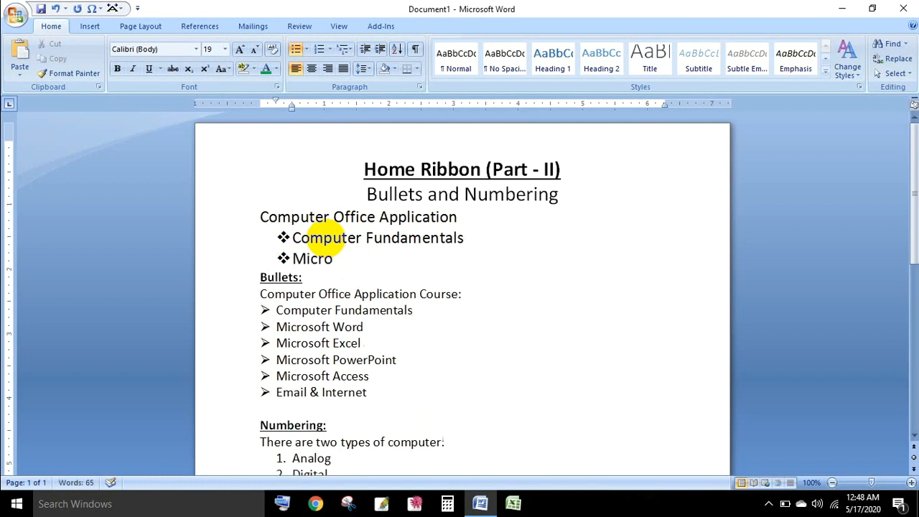
type("soft Word")
key("Return")
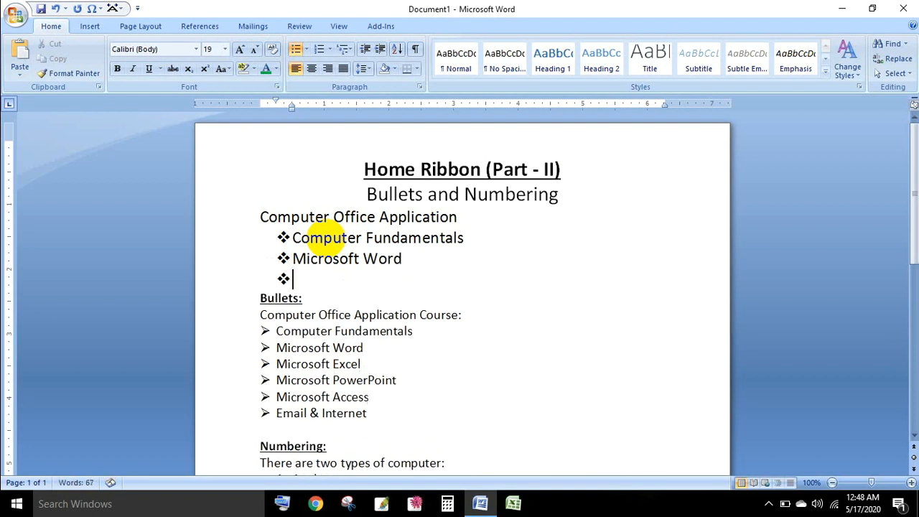
type("Micros")
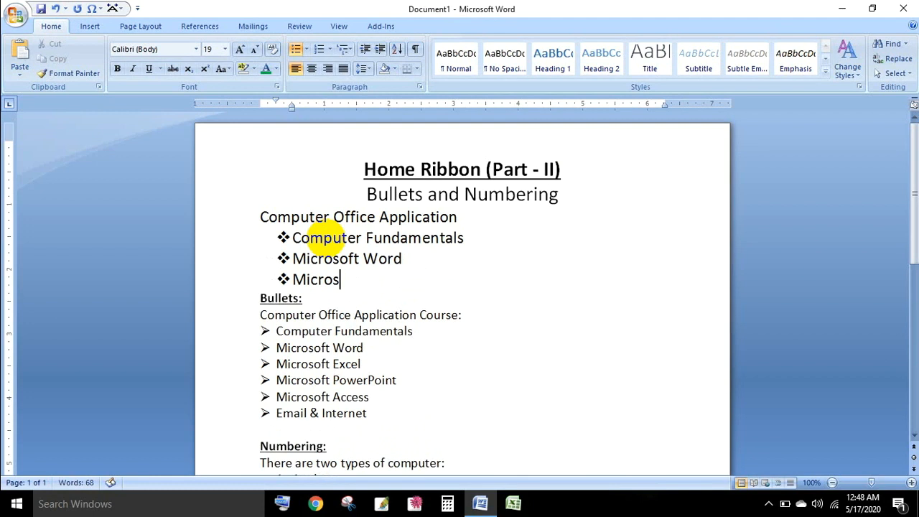
type("oft Exce")
key("BackSpace")
key("BackSpace")
type("xcel")
Add "Microsoft PowerPoint" as the fourth item of the diamond-bulleted list
key("Return")
type("Mir")
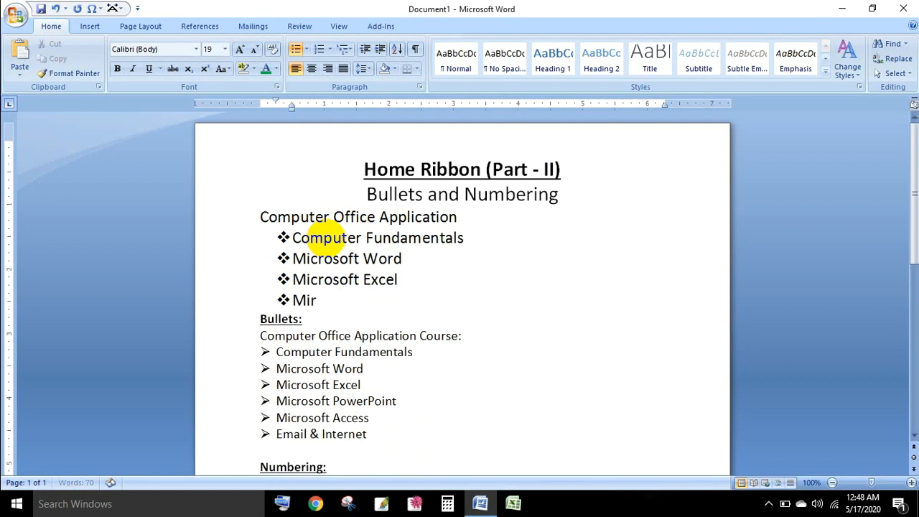
key("BackSpace")
type("crosoft")
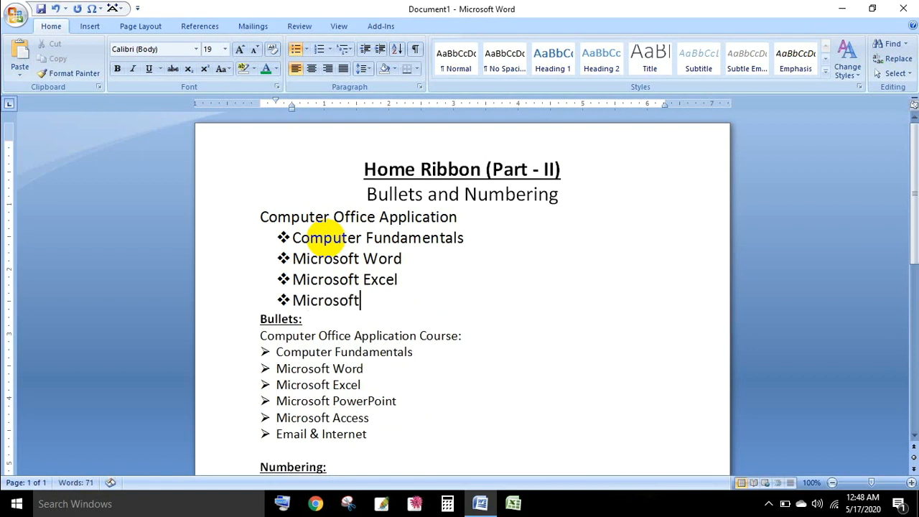
type(" Power")
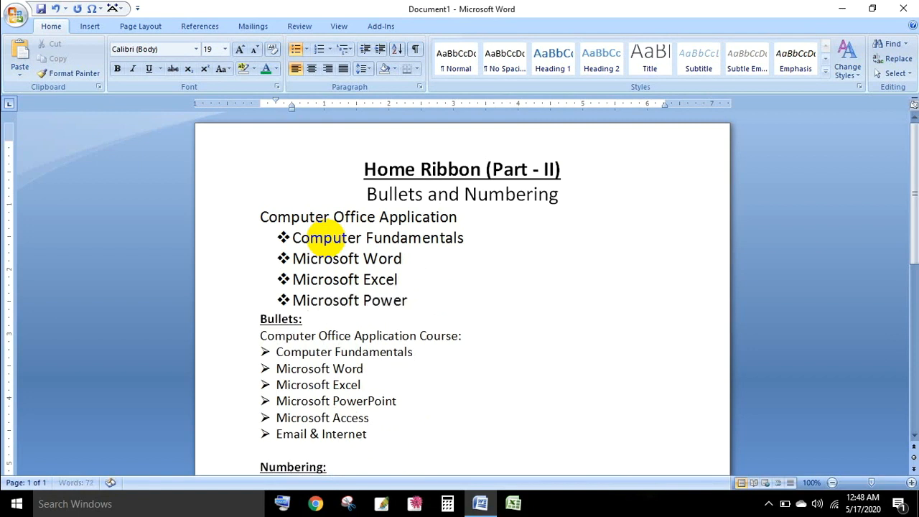
type("Point")
Add "Microsoft Access" as the fifth item of the diamond-bulleted list
key("Return")
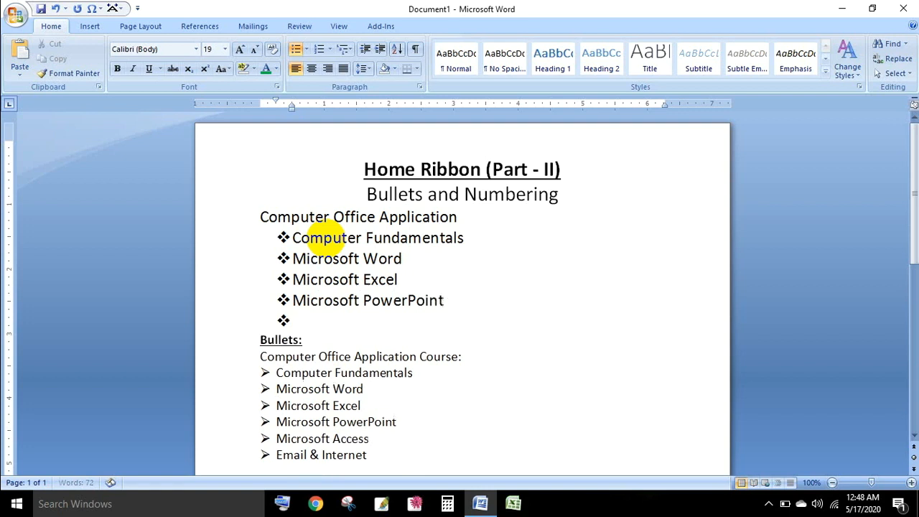
type("Microsfot A")
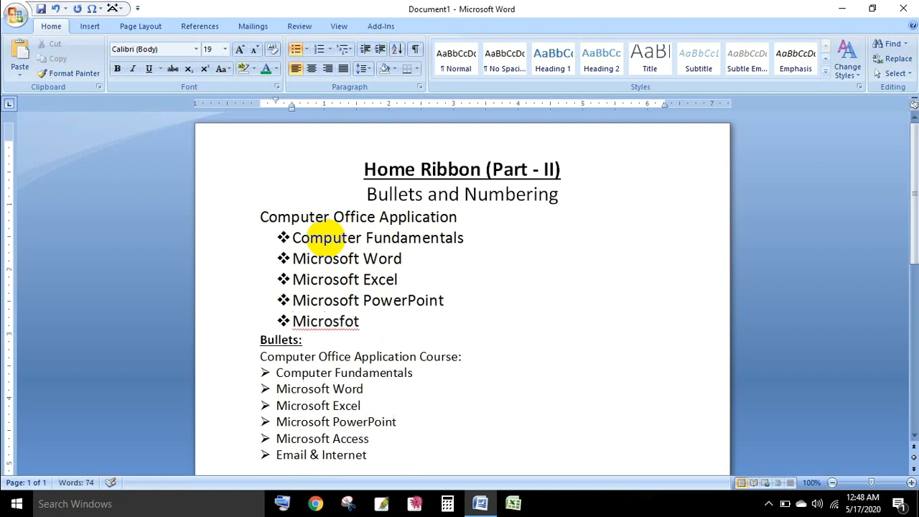
key("BackSpace")
key("BackSpace")
key("BackSpace")
key("BackSpace")
key("BackSpace")
type("oft Access")
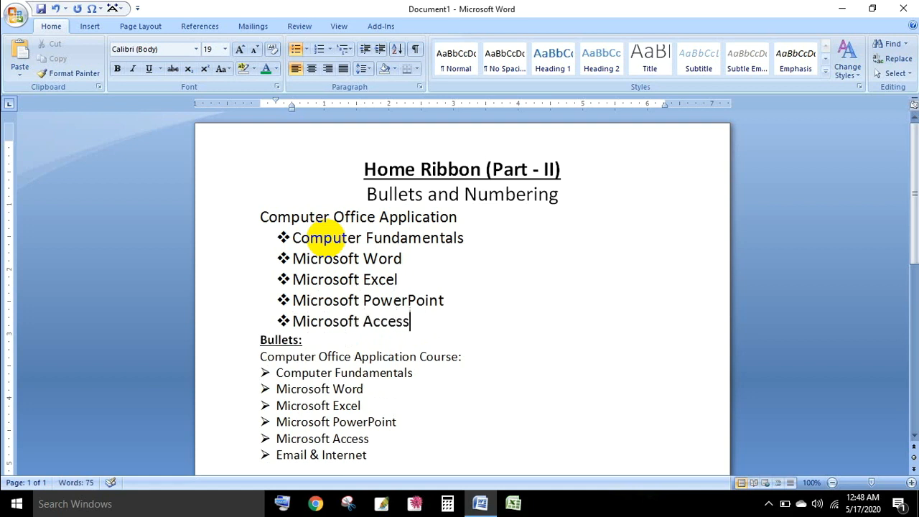
Add "Email & Internet" as the last item of the diamond-bulleted list
key("Return")
type("Email")
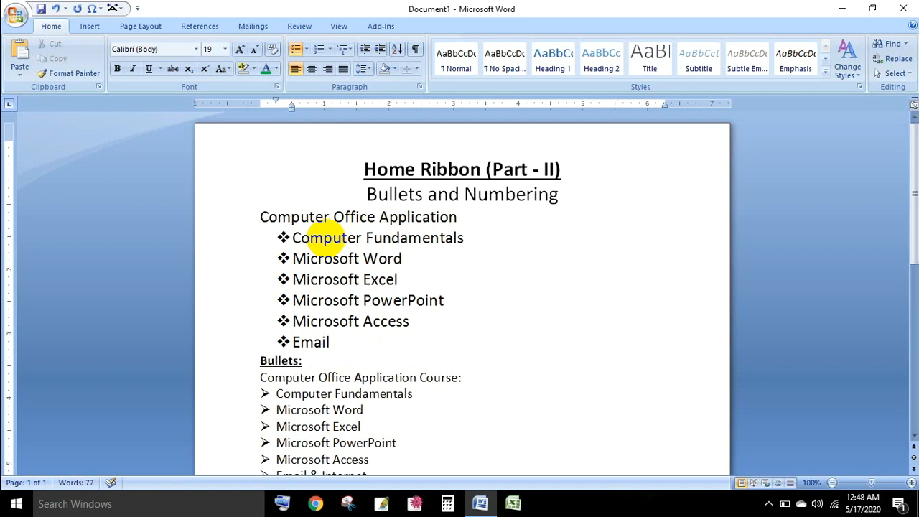
type(" & Intee")
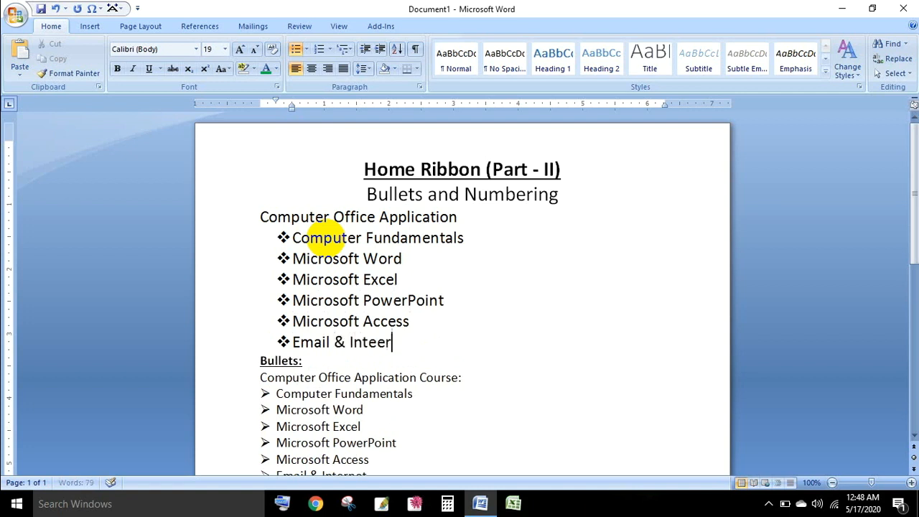
key("BackSpace")
type("rnet")
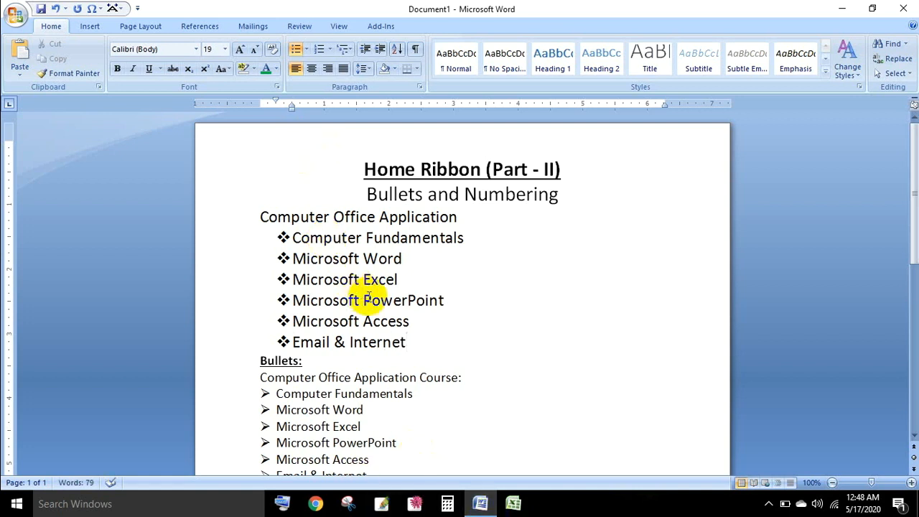
Shift all bullets of the diamond list to the page's left margin, in line with "Computer Office Application"
left_click(360, 258)
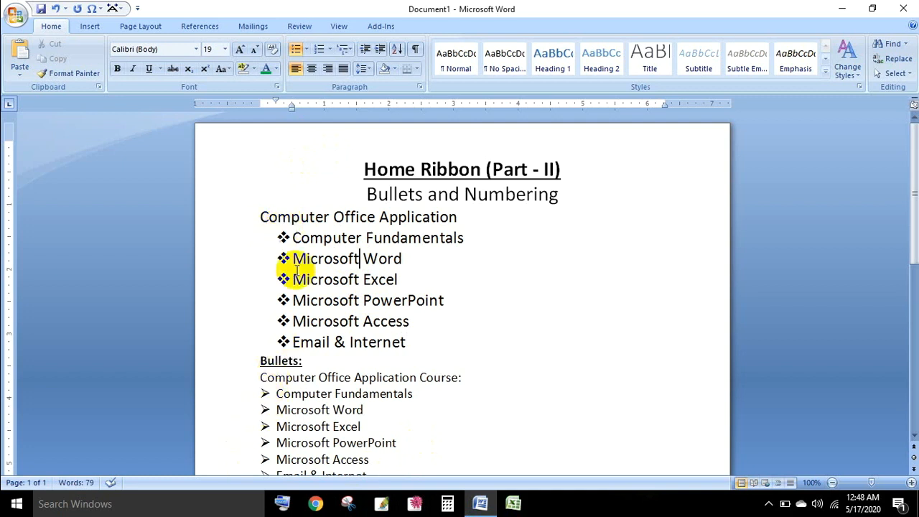
left_click(284, 238)
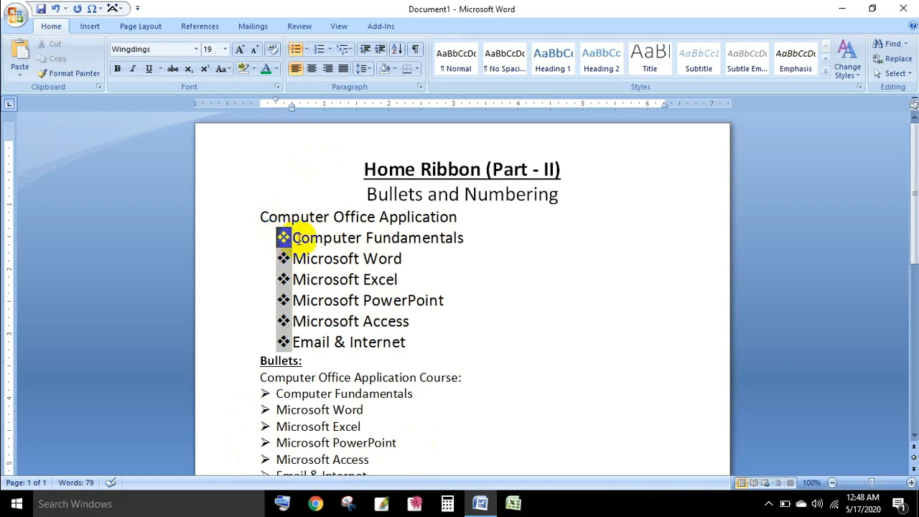
left_click(306, 238)
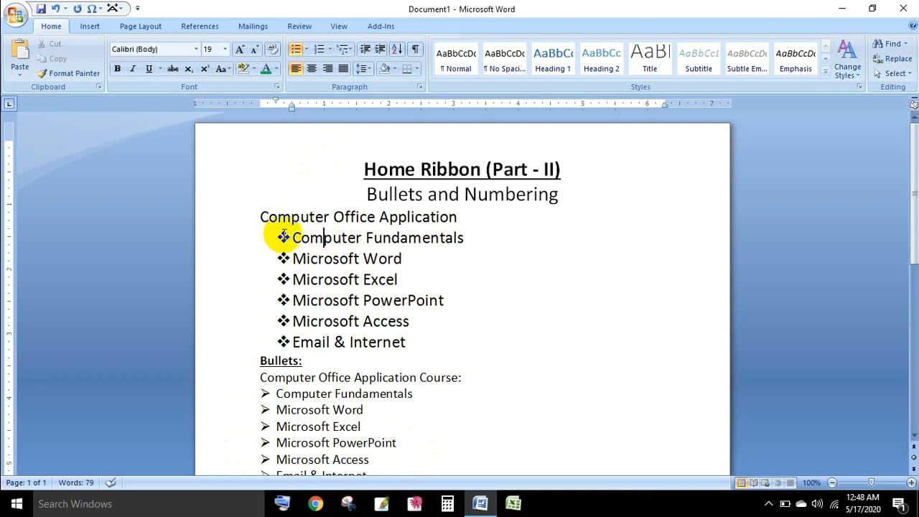
left_click(284, 237)
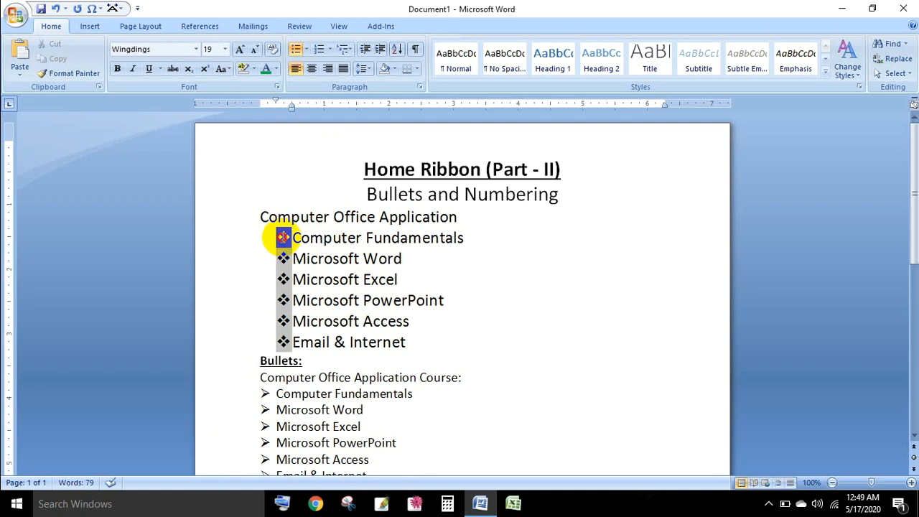
left_click_drag(284, 238, 255, 243)
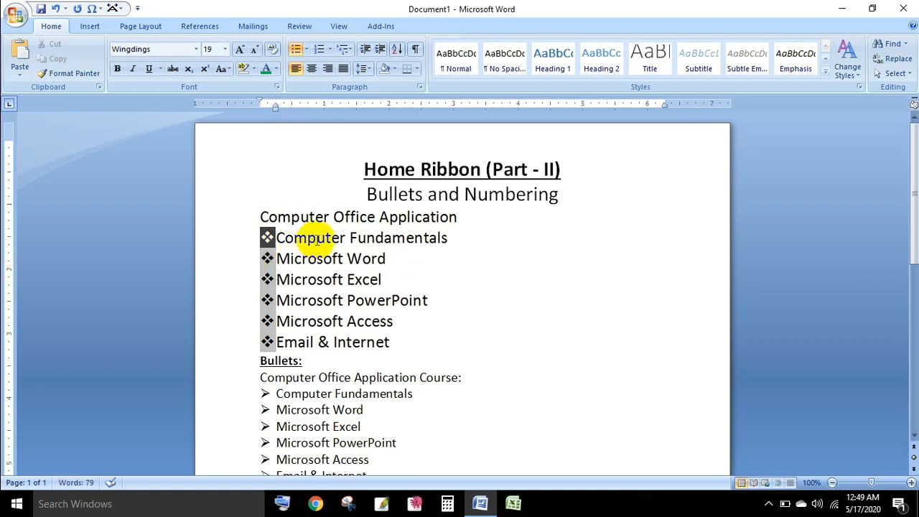
left_click(316, 238)
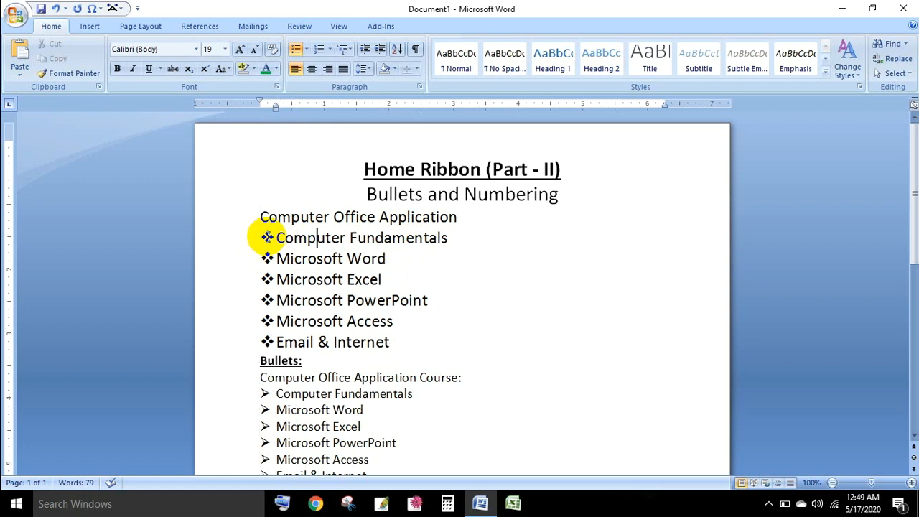
Change all bullets of the diamond list under "Computer Office Application" to the arrowhead style
left_click(267, 279)
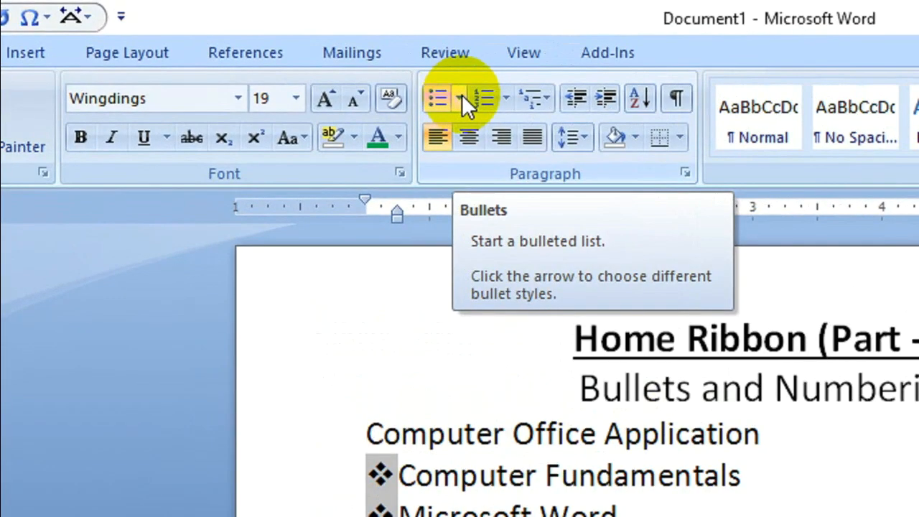
left_click(461, 97)
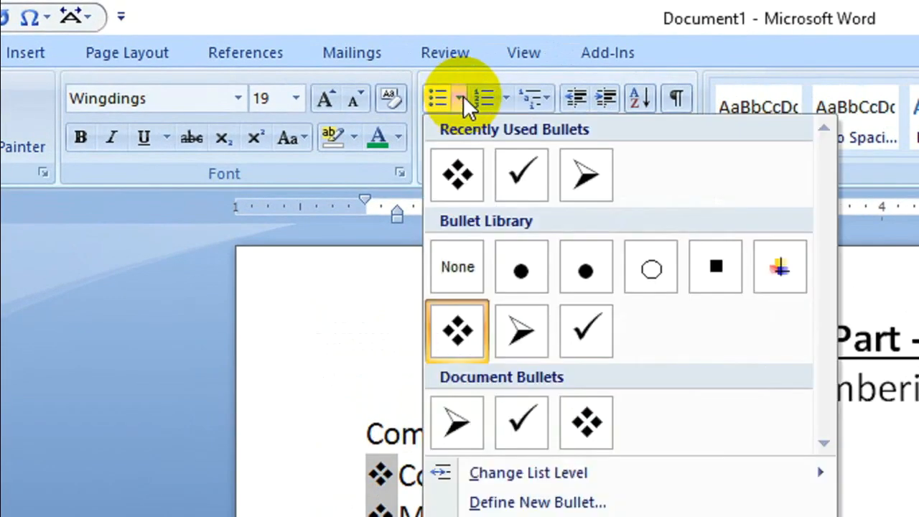
left_click(525, 327)
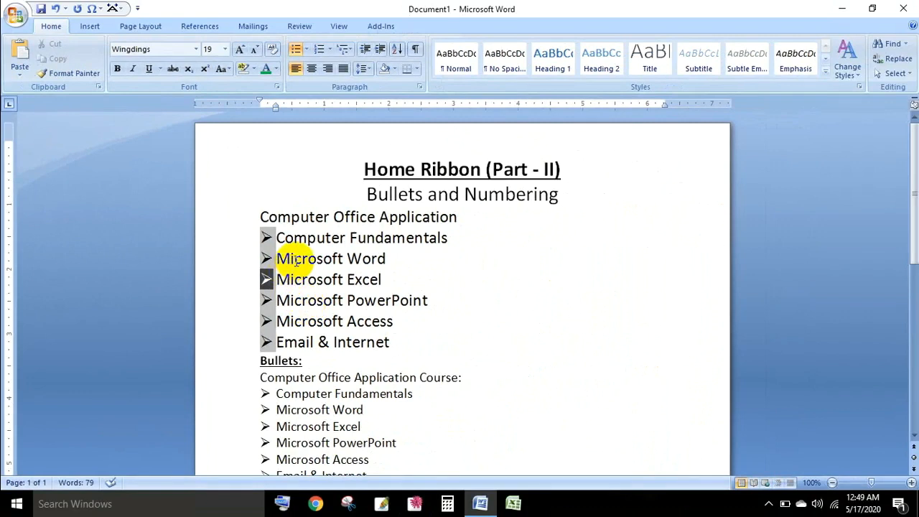
left_click(408, 337)
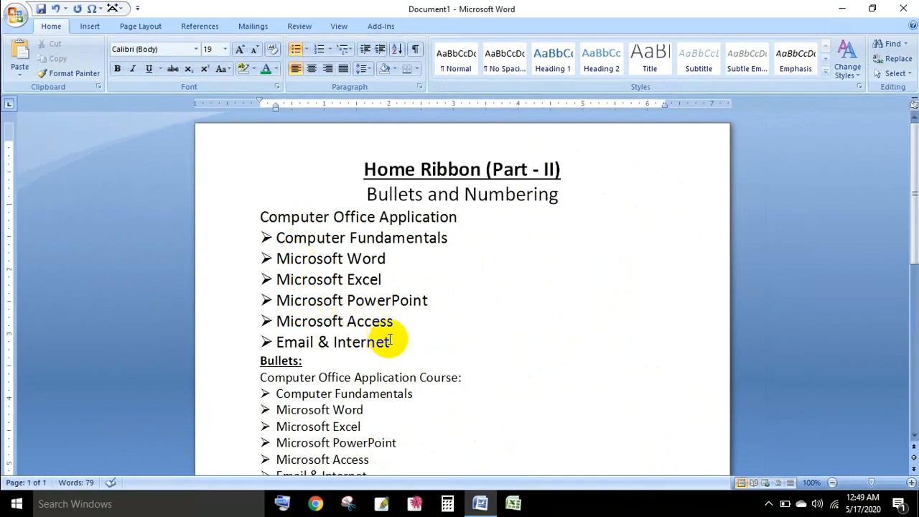
Remove the bullets from all six topic lines, "Computer Fundamentals" through "Email & Internet", by choosing None
left_click_drag(391, 342, 285, 244)
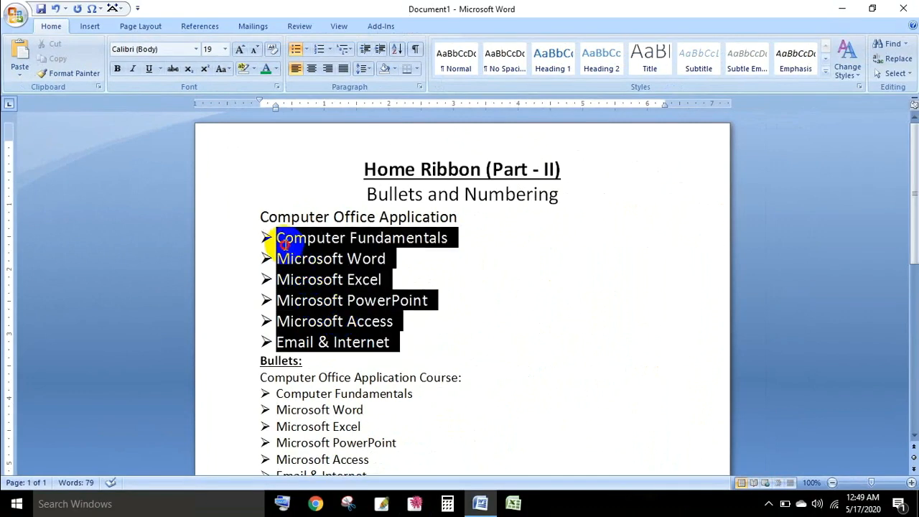
left_click(403, 342)
left_click_drag(390, 342, 267, 248)
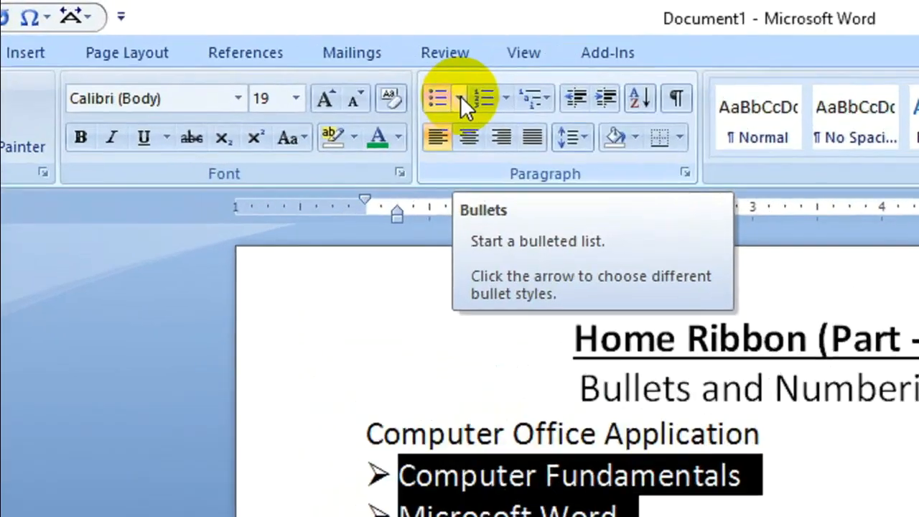
left_click(308, 49)
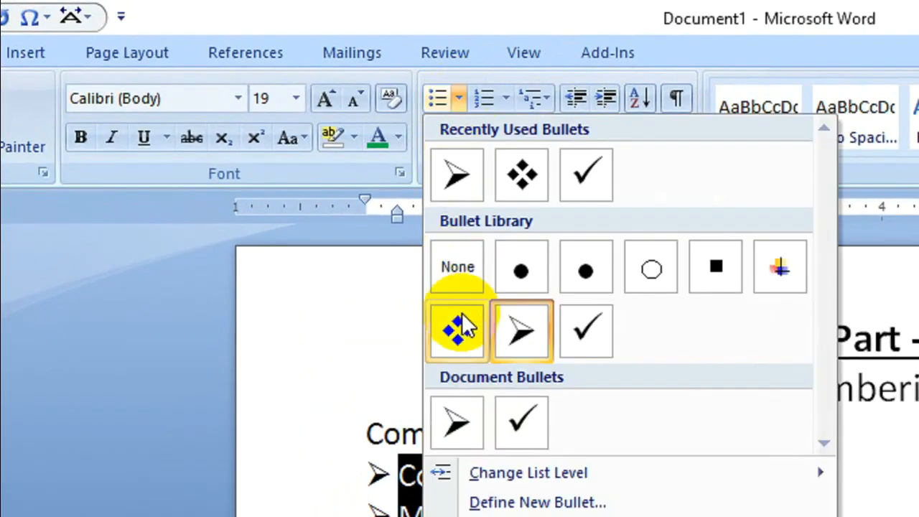
left_click(470, 275)
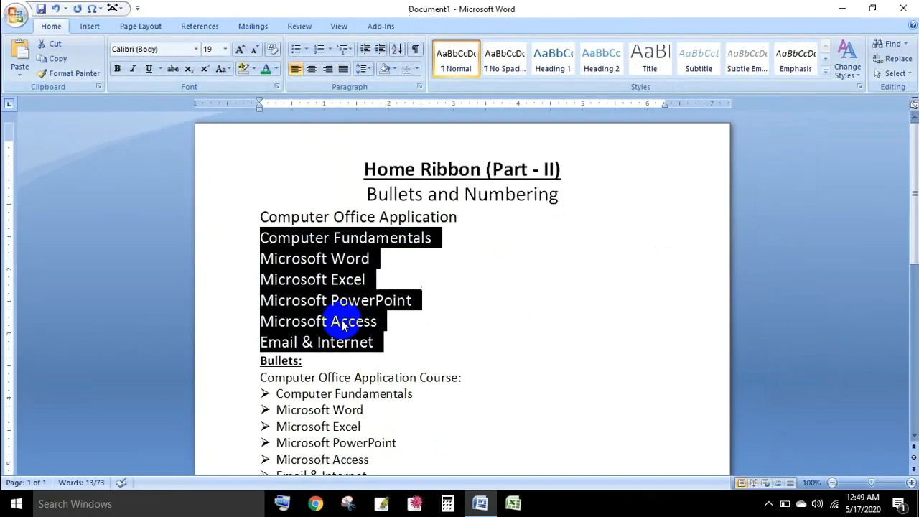
Apply hollow-circle bullets to the six topic lines from "Computer Fundamentals" to "Email & Internet"
left_click(386, 428)
left_click_drag(376, 344, 268, 244)
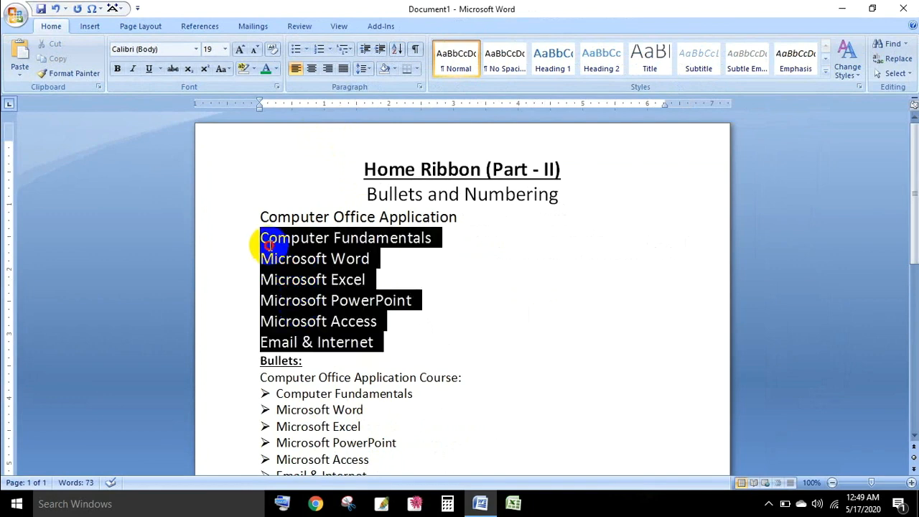
left_click(308, 49)
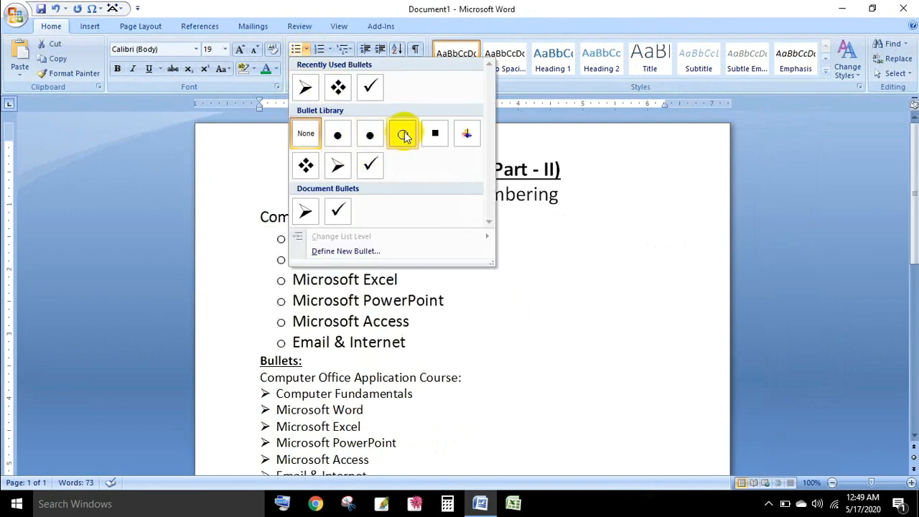
left_click(405, 135)
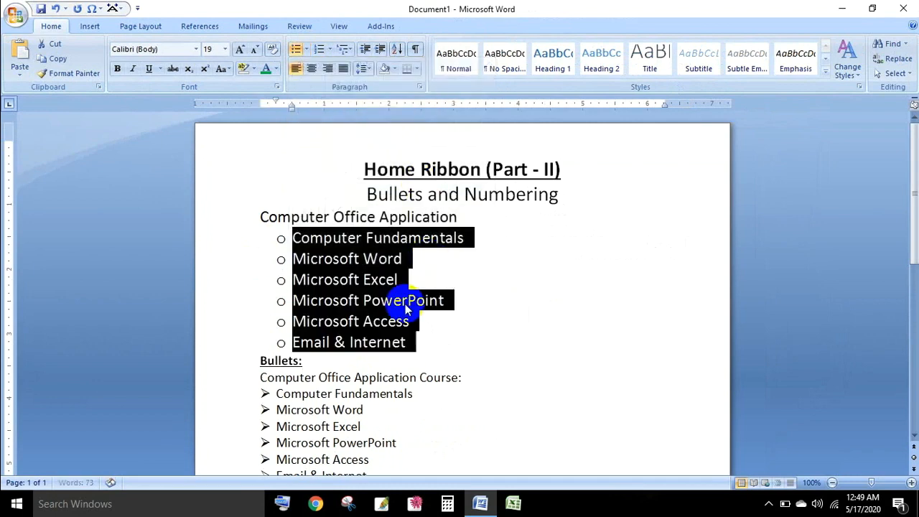
left_click(417, 342)
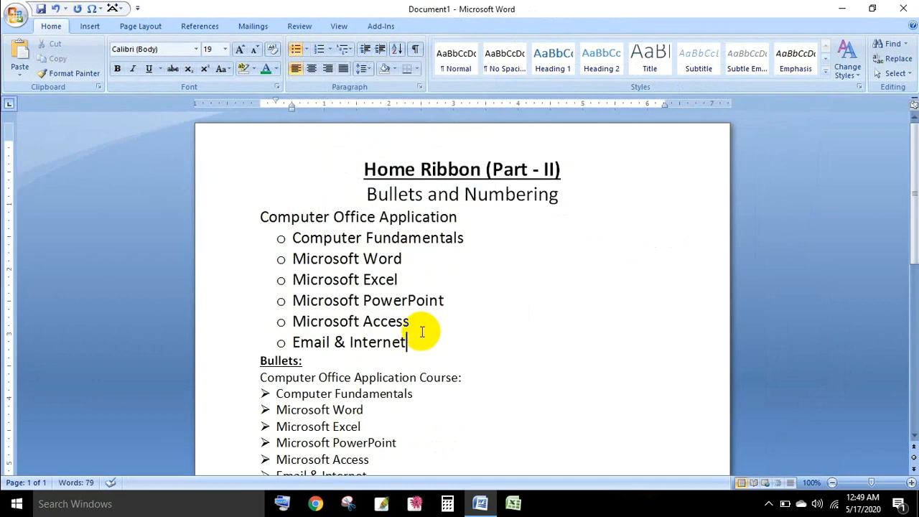
left_click(307, 49)
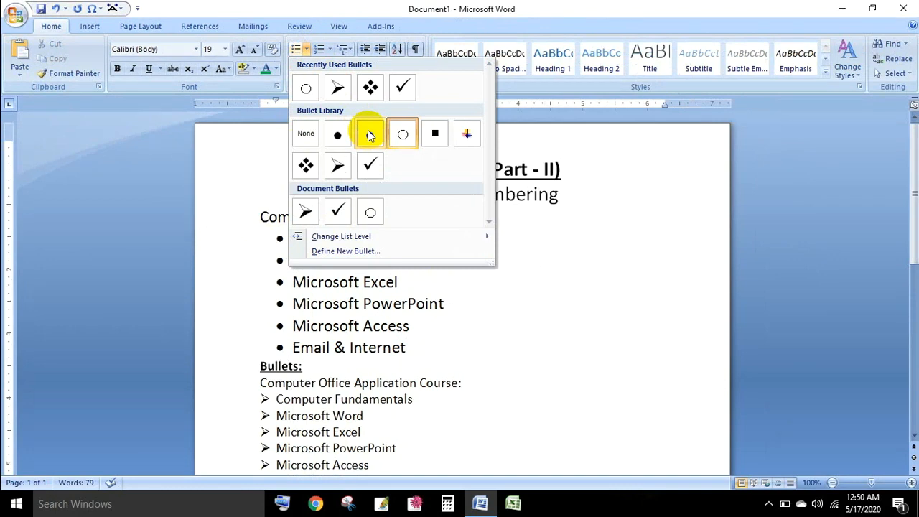
left_click(411, 342)
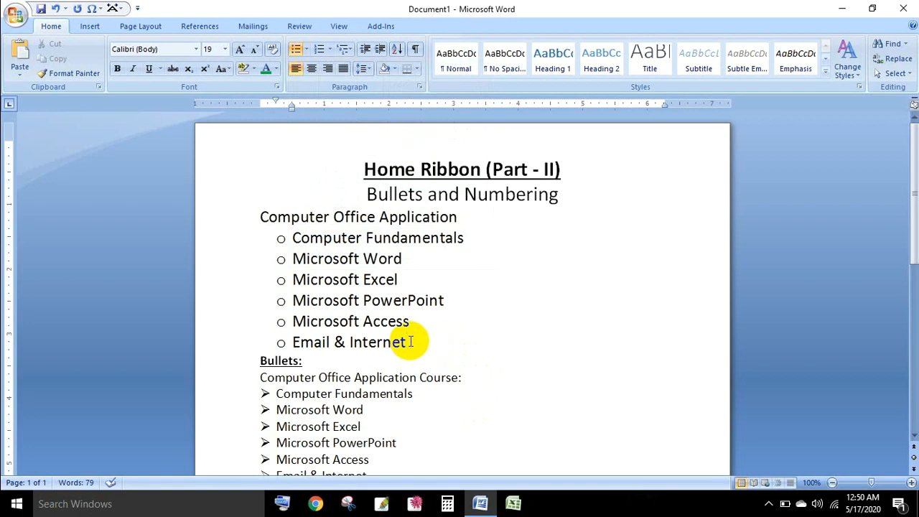
Start defining a new picture bullet for the circle-bulleted list and import 1.png from the Desktop into the picture choices
left_click(281, 238)
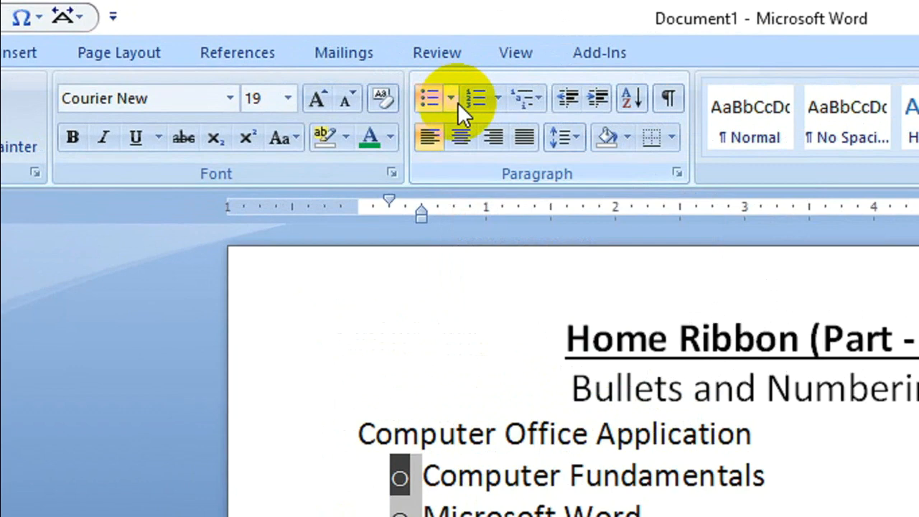
left_click(398, 79)
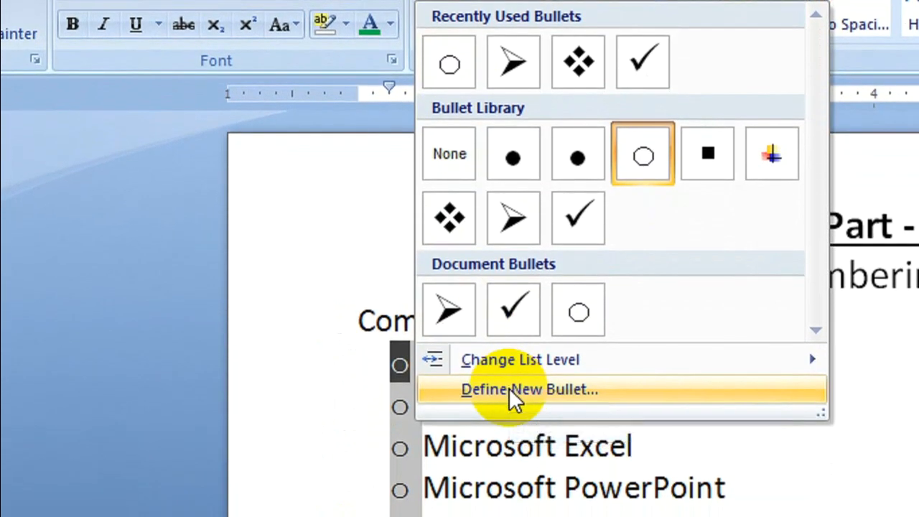
left_click(516, 385)
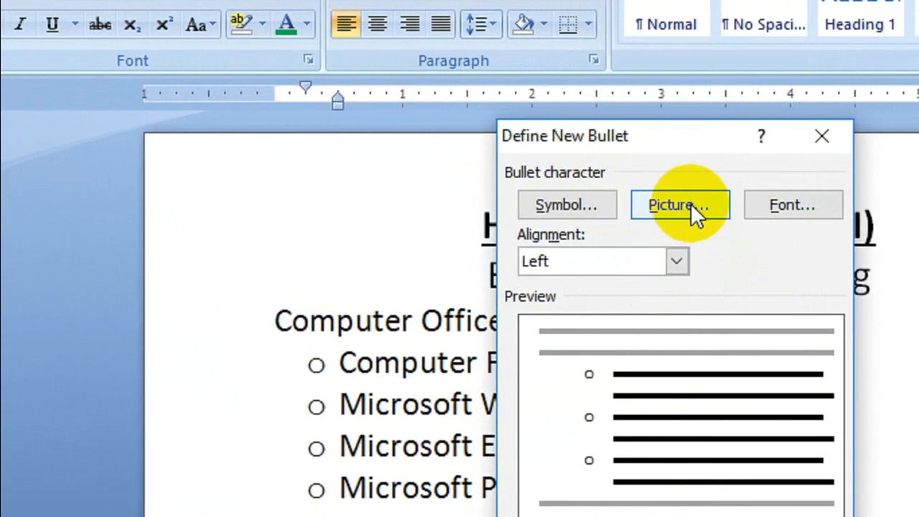
left_click(691, 202)
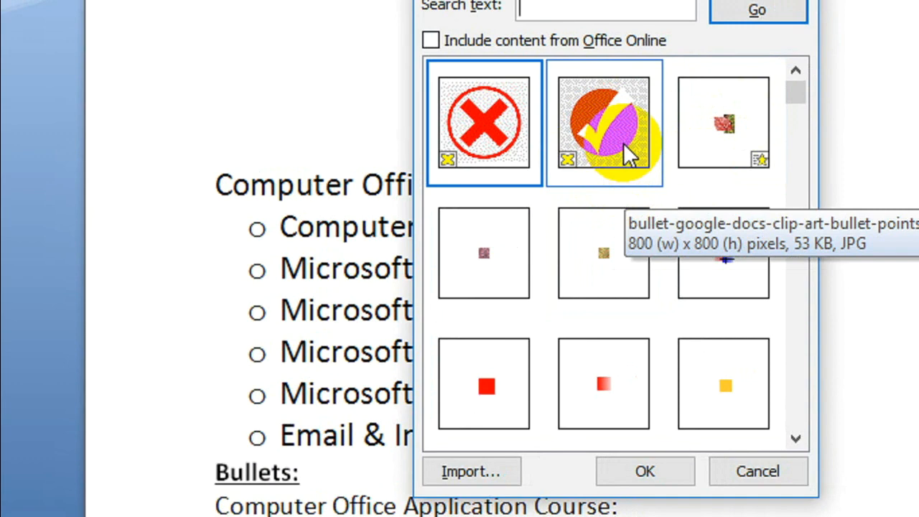
left_click(474, 469)
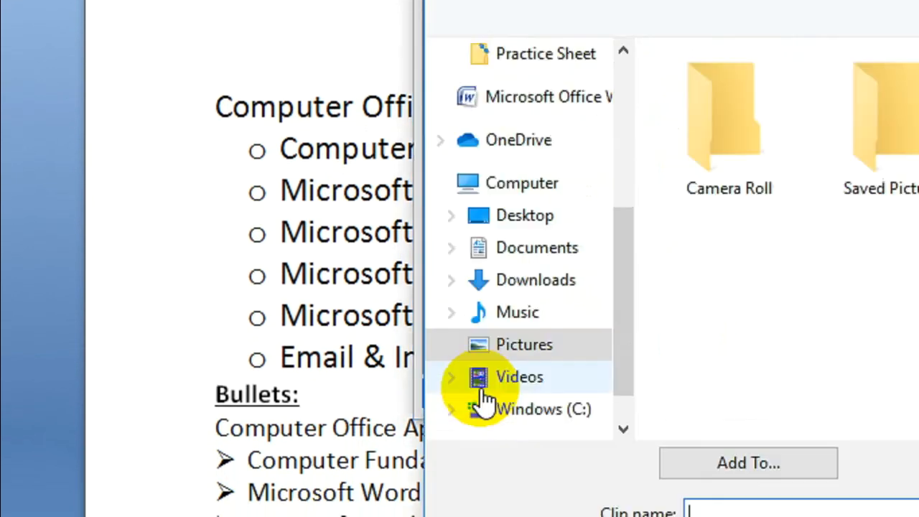
left_click(537, 222)
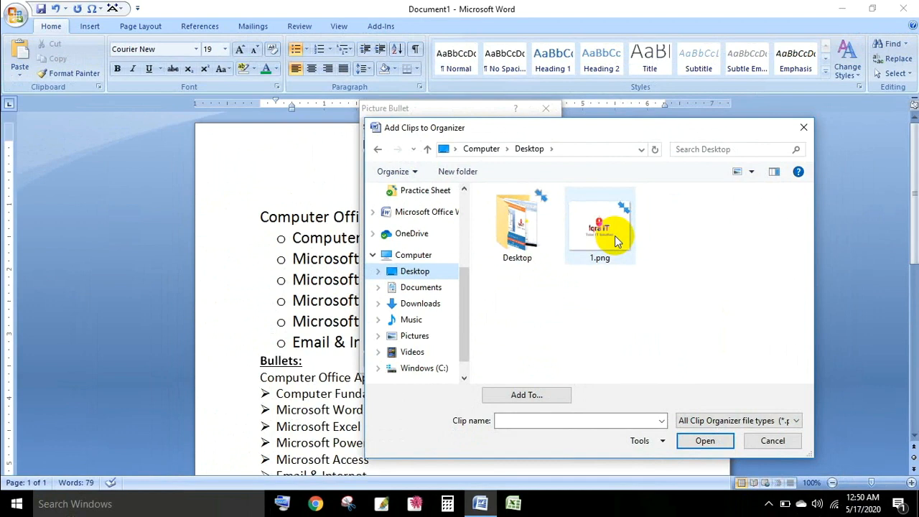
left_click(609, 226)
left_click(704, 440)
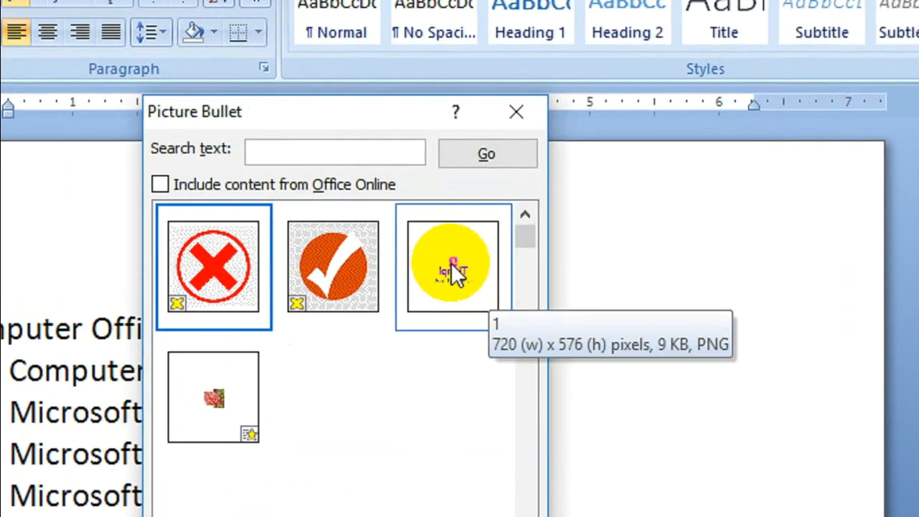
Use the imported picture 1 as the bullet for all six topic lines
left_click(452, 273)
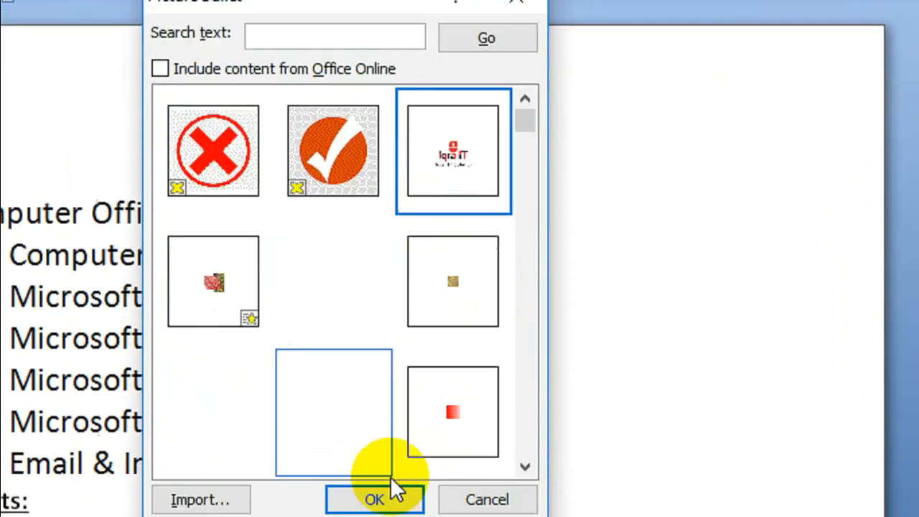
left_click(379, 435)
left_click(362, 356)
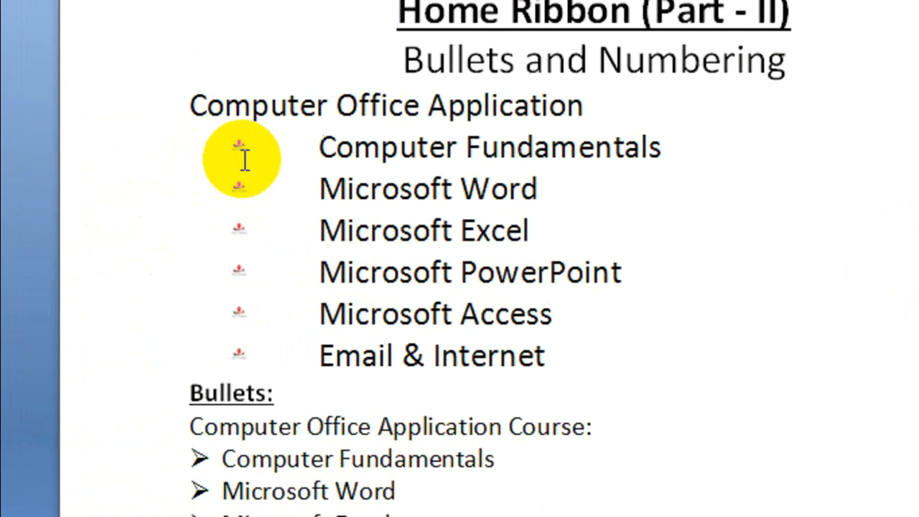
Remove the picture bullet from the "Computer Fundamentals" line by choosing None
left_click(240, 150)
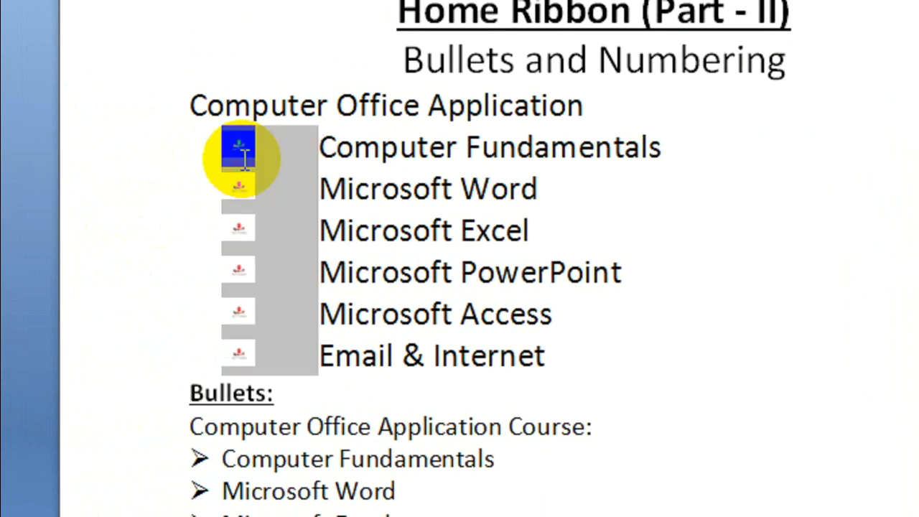
left_click(252, 168)
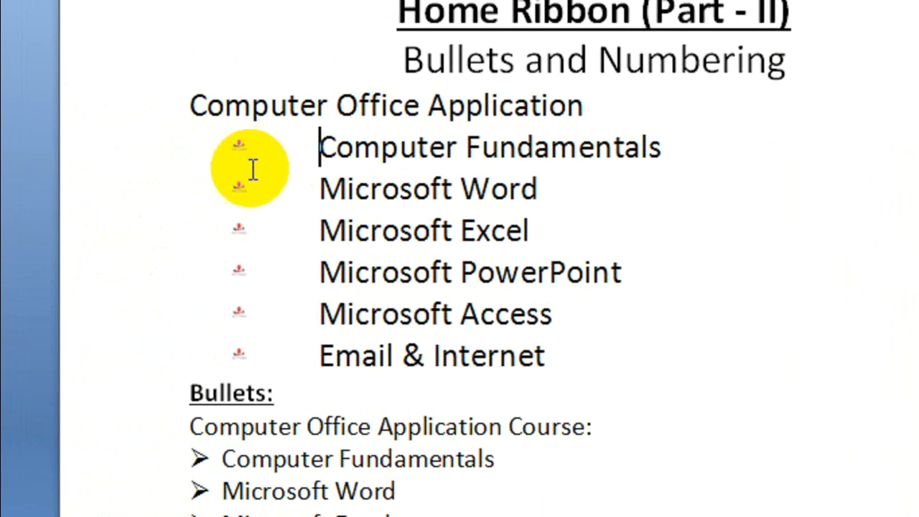
left_click(238, 144)
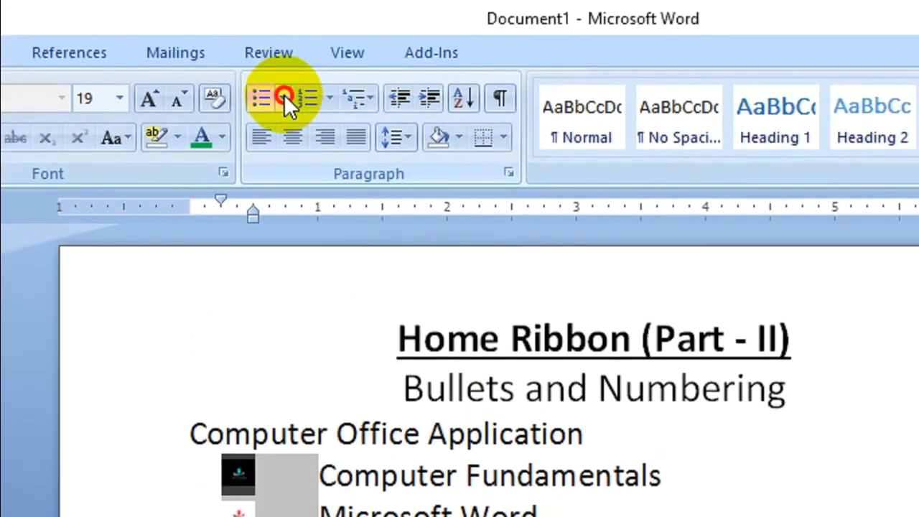
left_click(284, 96)
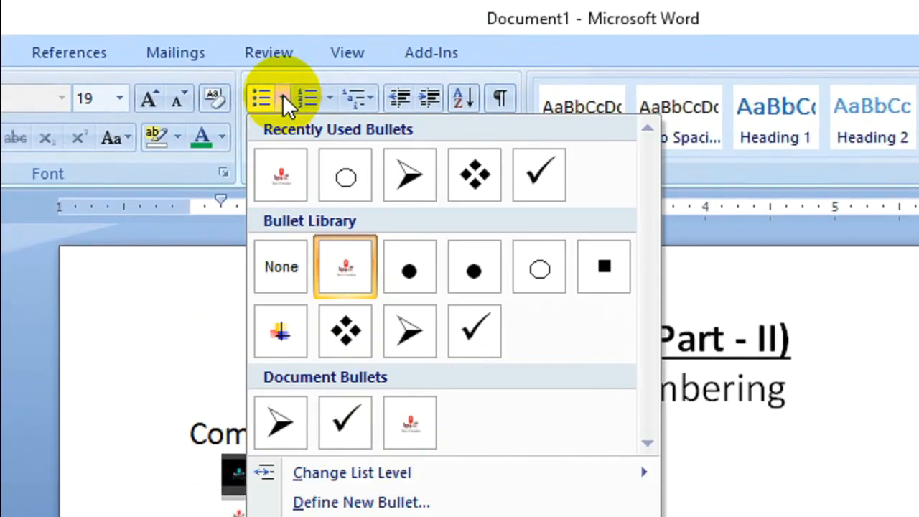
left_click(279, 268)
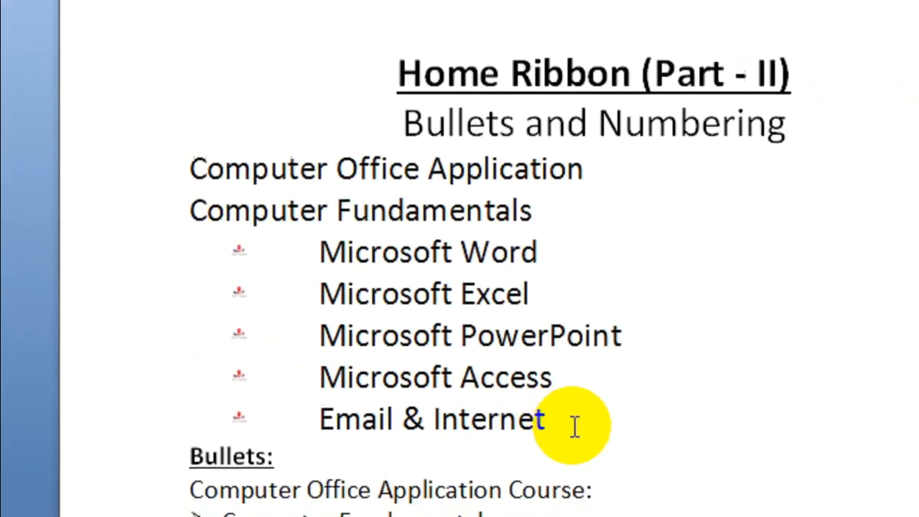
Try to remove the picture bullets from all six topic lines at once by choosing None
left_click_drag(559, 516, 165, 470)
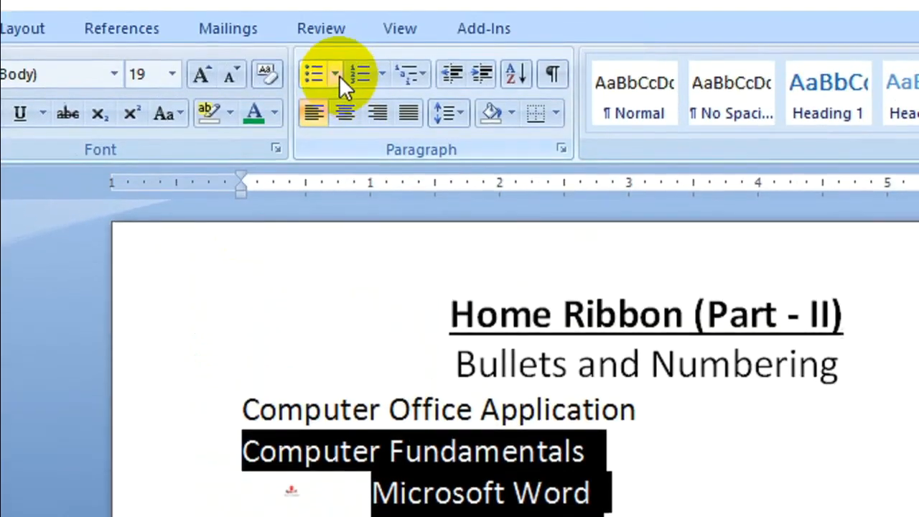
left_click(339, 77)
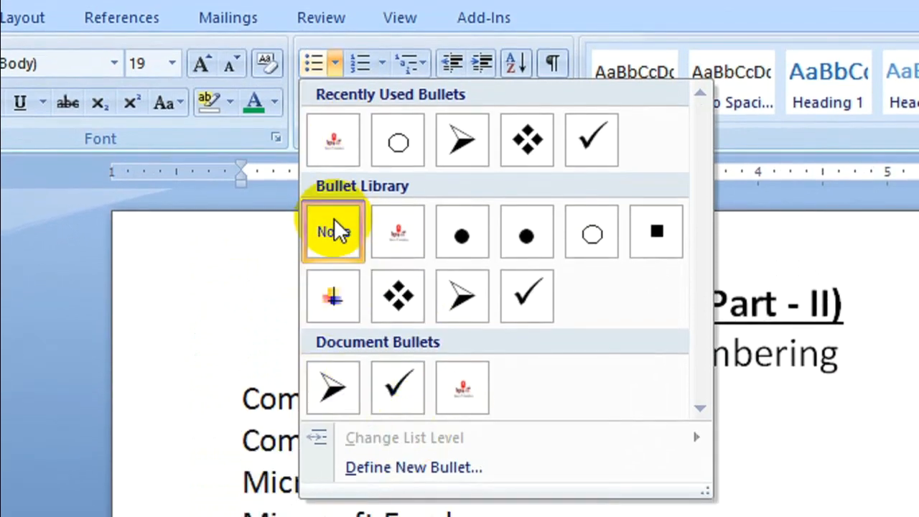
left_click(341, 239)
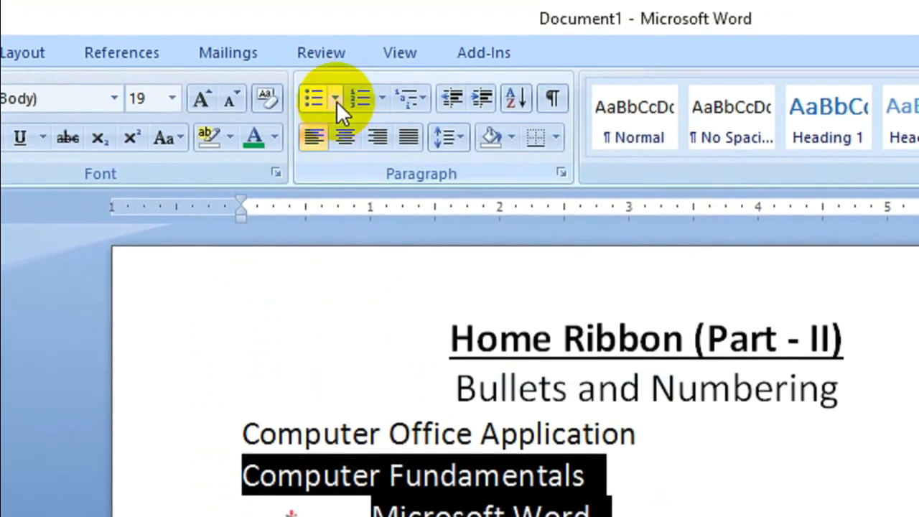
left_click(336, 72)
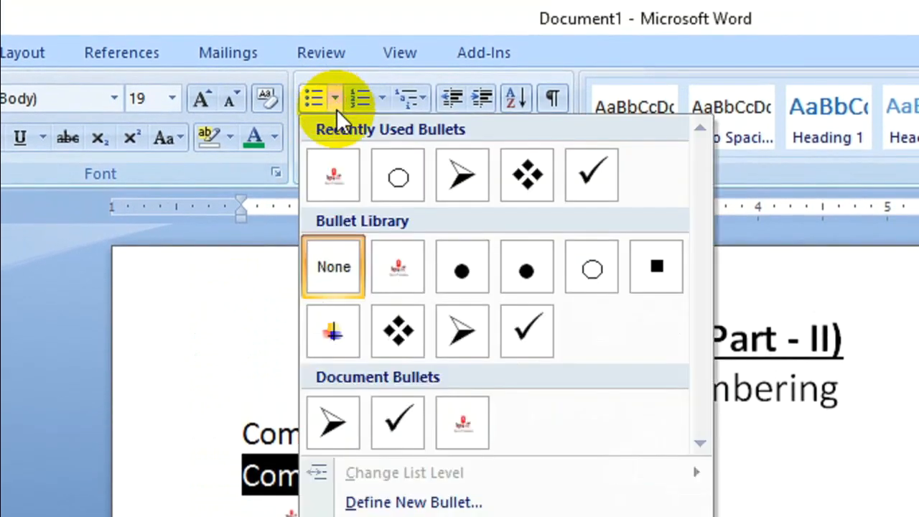
left_click(341, 269)
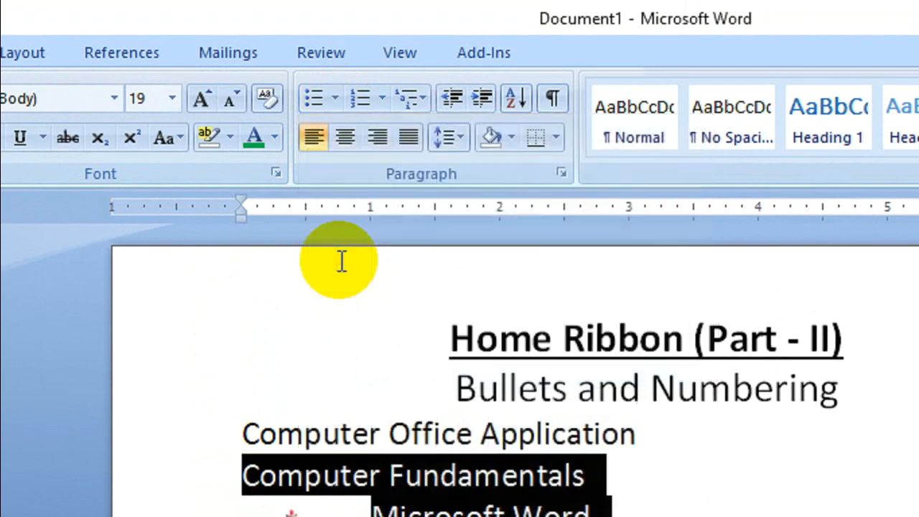
Undo the bullet removals and the picture bullet, back to the hollow-circle bullets
key("ctrl+z")
key("ctrl+z")
key("ctrl+z")
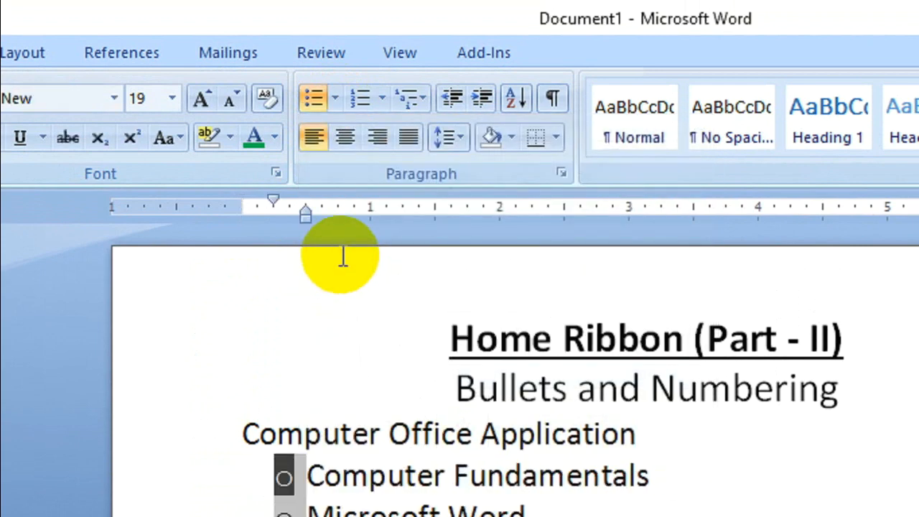
Try to remove the hollow-circle bullets by choosing None, and undo the removal
left_click(335, 99)
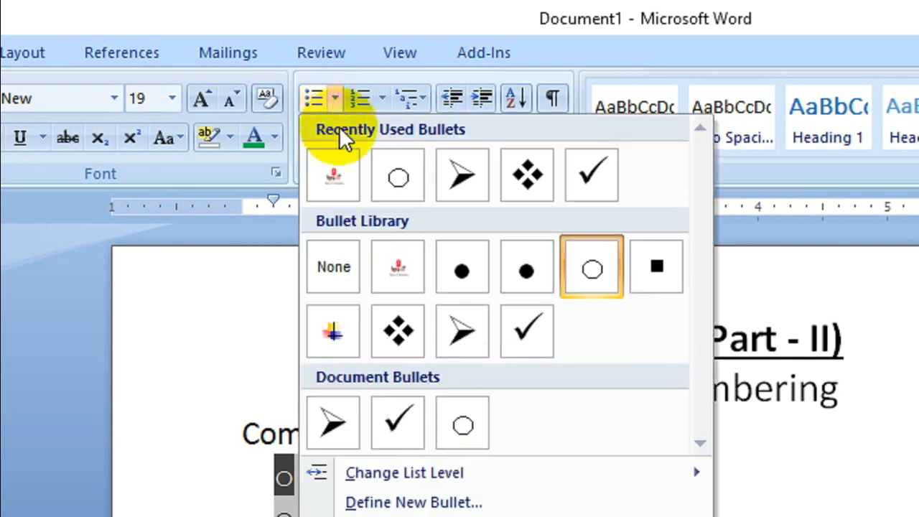
left_click(333, 271)
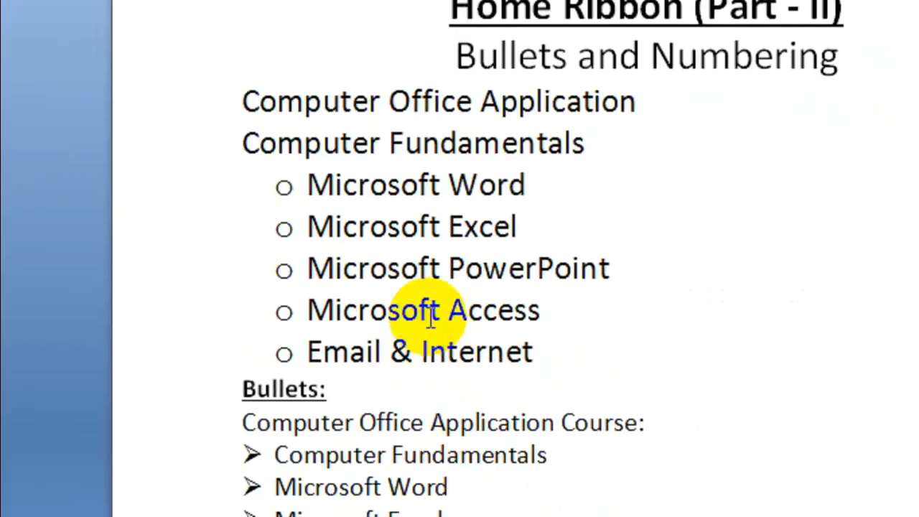
key("ctrl+z")
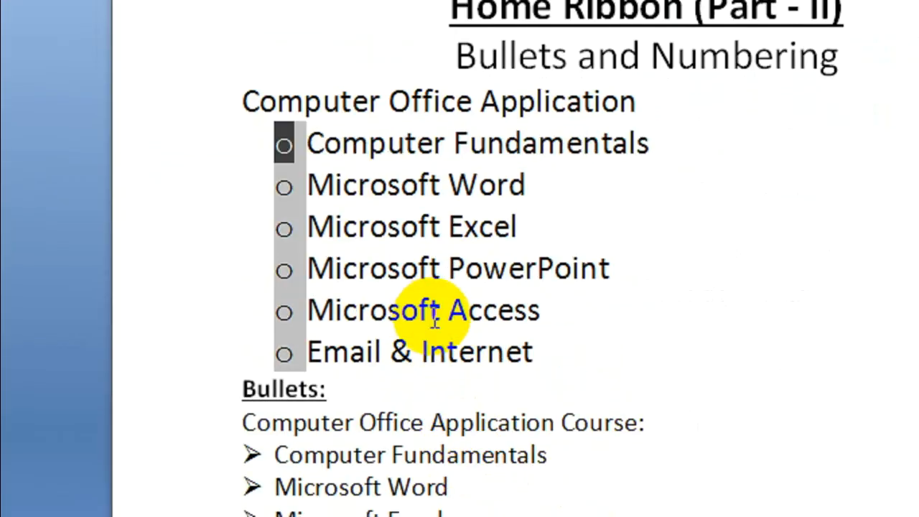
Select the bullets of all six topic lines and open the symbol picker for defining a new bullet
left_click(540, 351)
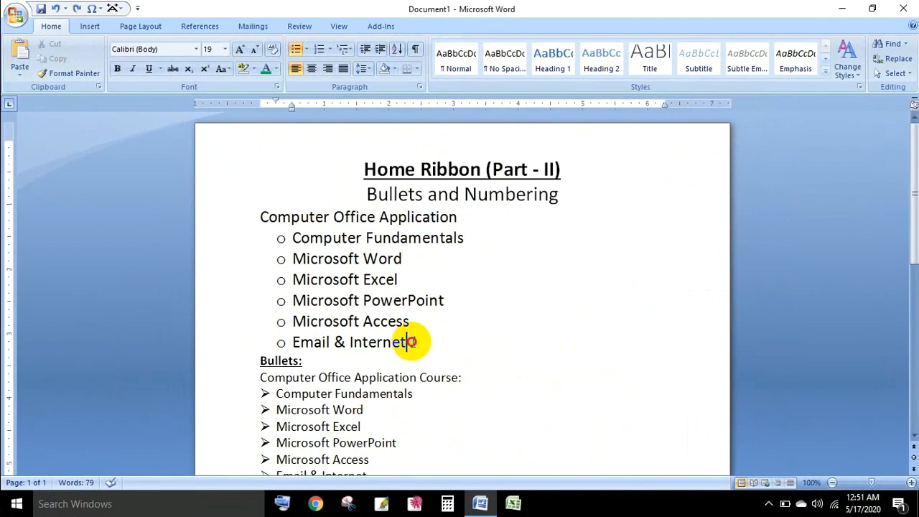
left_click_drag(410, 342, 291, 238)
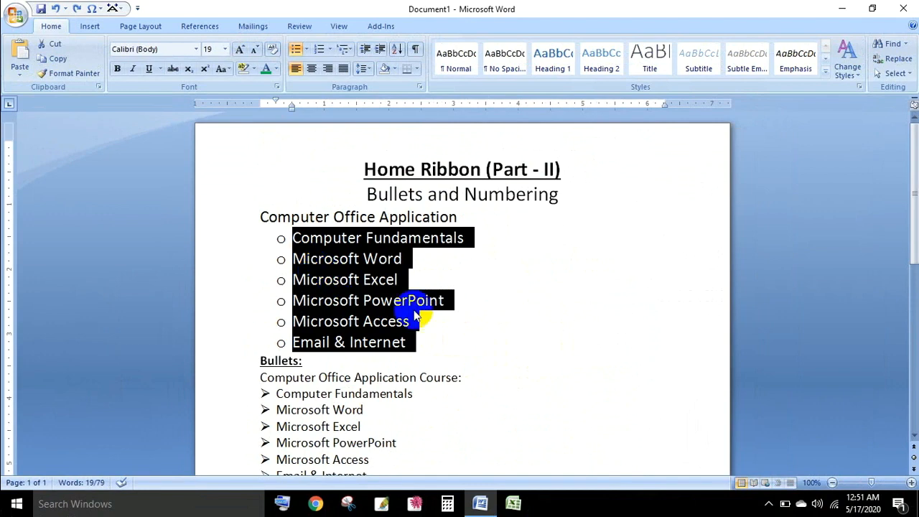
left_click(431, 335)
left_click(281, 238)
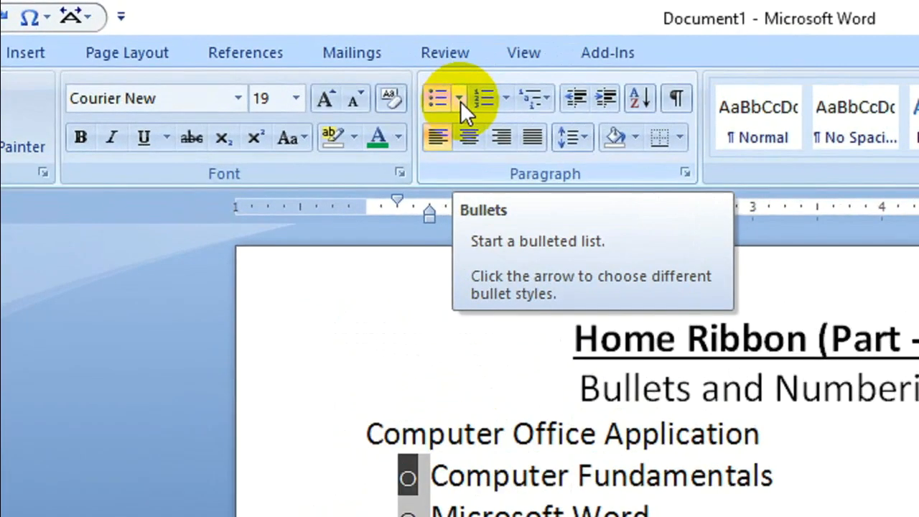
left_click(306, 51)
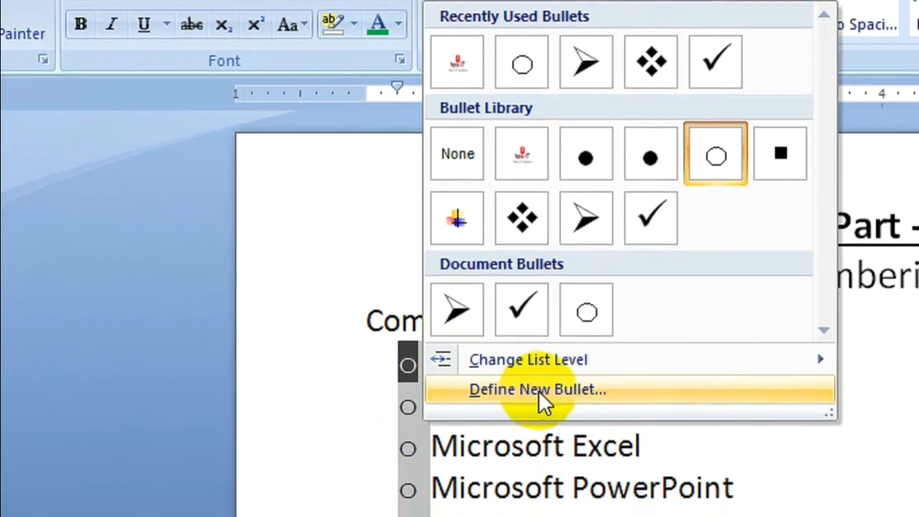
left_click(540, 387)
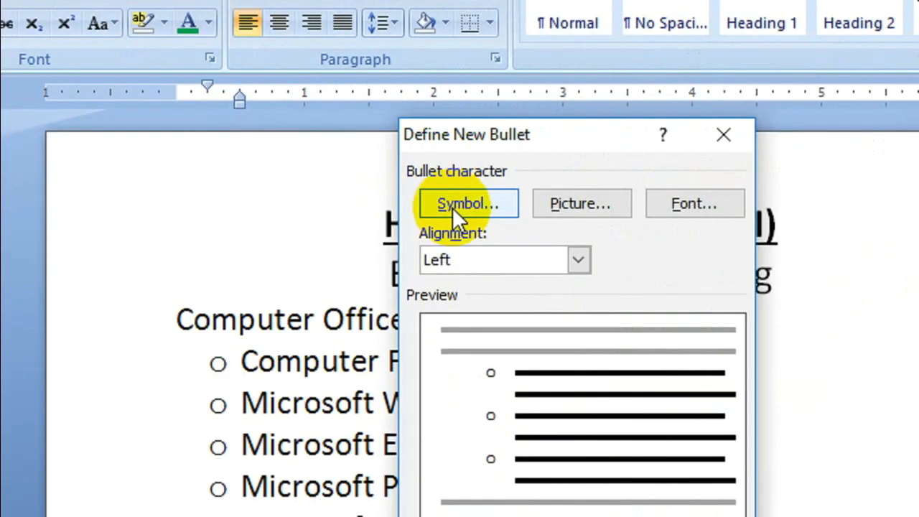
left_click(472, 205)
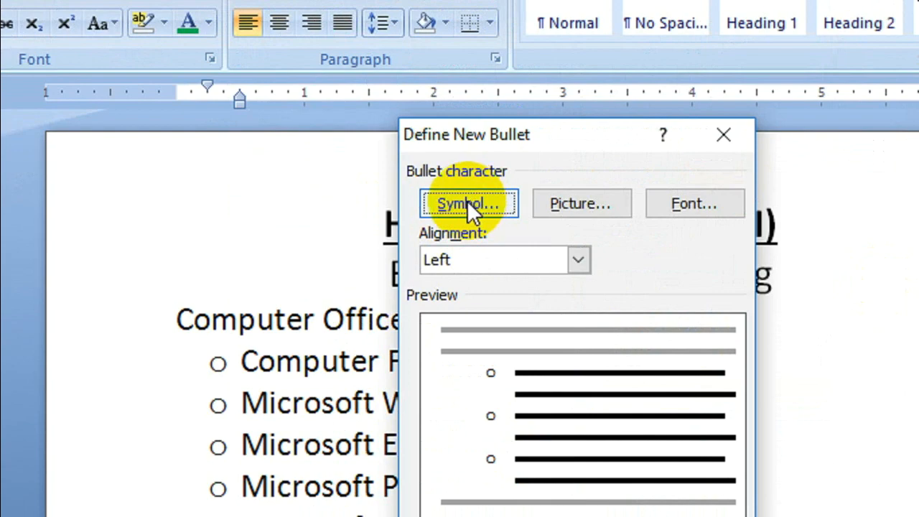
left_click(467, 204)
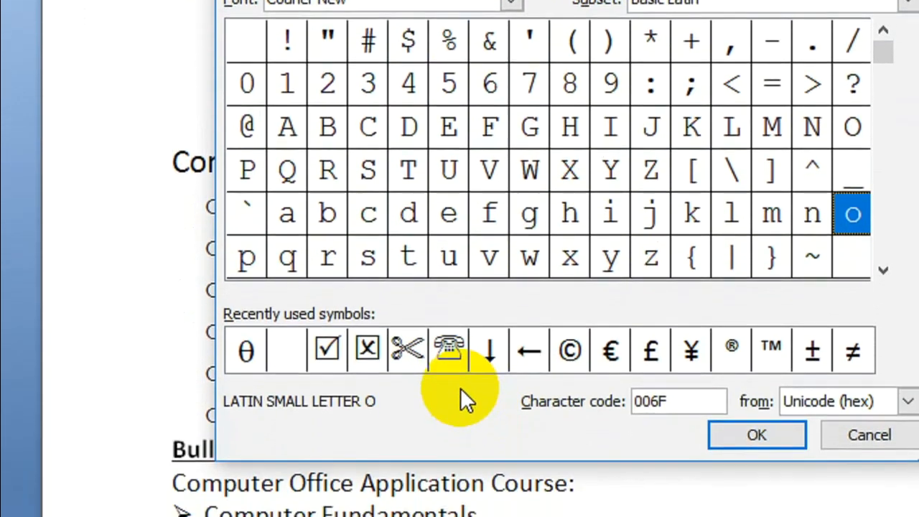
Try the telephone symbol and preview the characters of the fonts Zephyr, Yu Gothic UI Semilight, Yu Gothic UI and Yu Gothic Medium
left_click(450, 347)
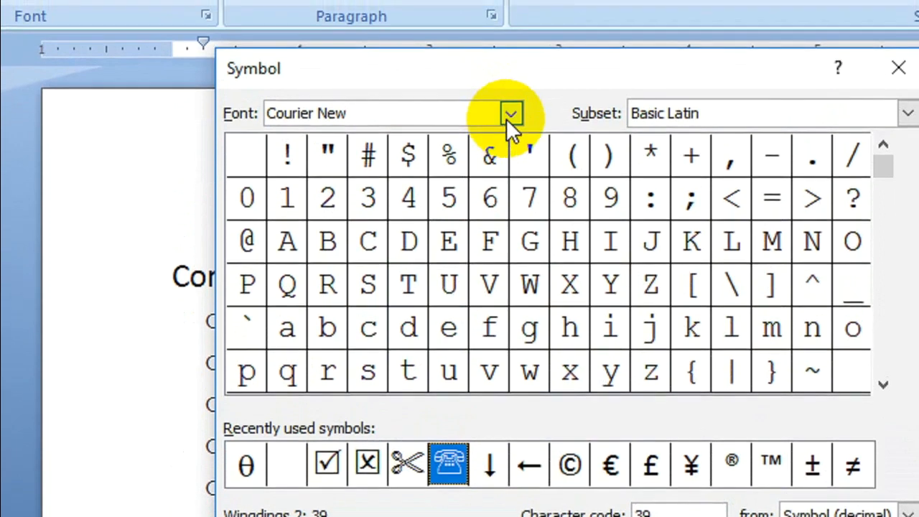
left_click(511, 2)
scroll(447, 206, "down", 20)
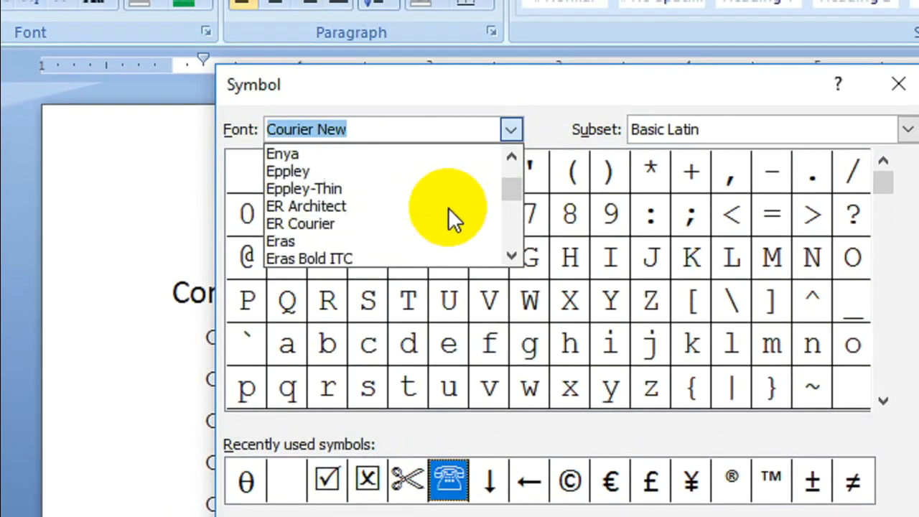
scroll(452, 207, "down", 3)
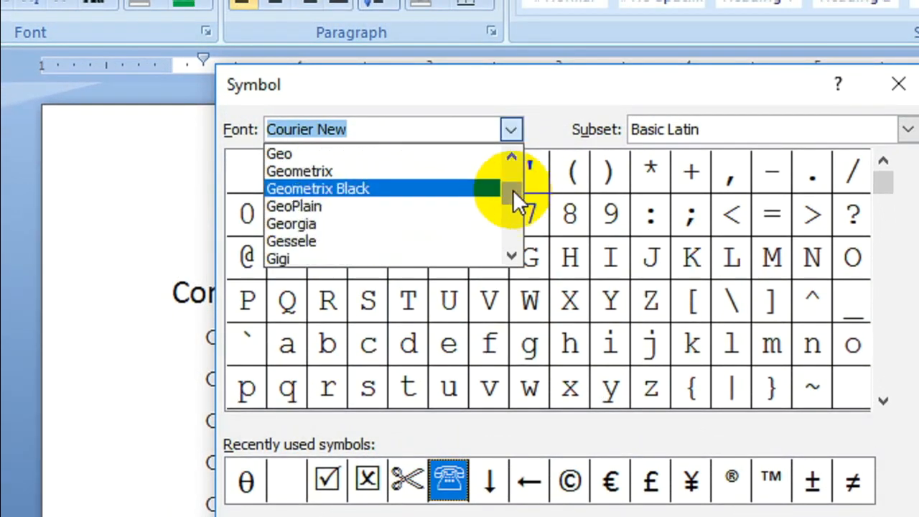
left_click_drag(513, 190, 510, 246)
left_click(361, 263)
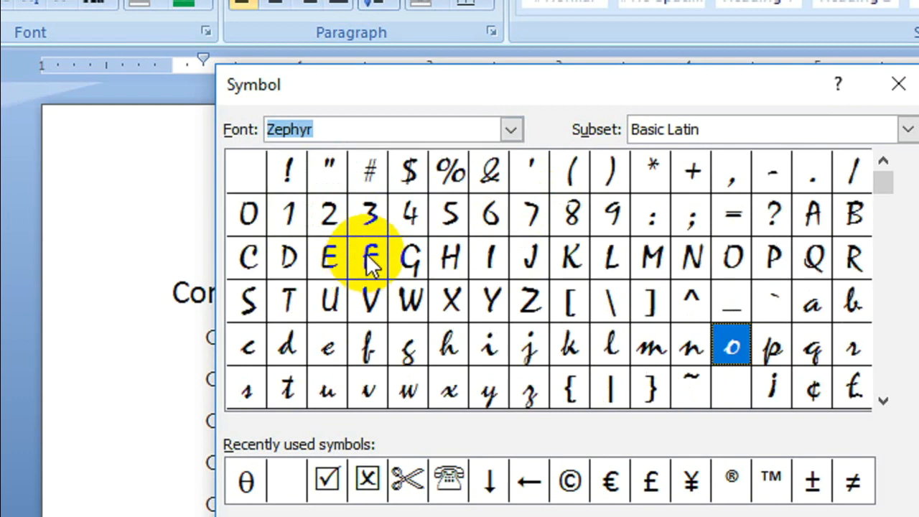
left_click(510, 132)
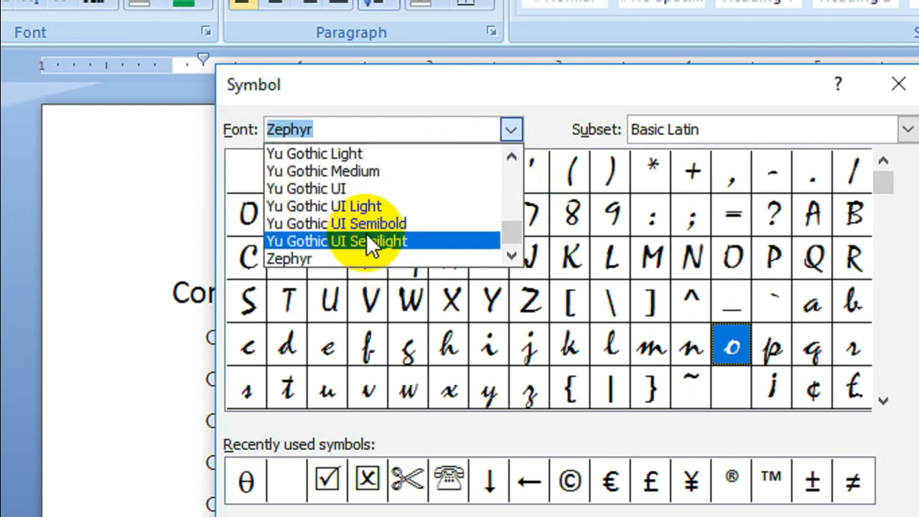
left_click(368, 239)
left_click(510, 134)
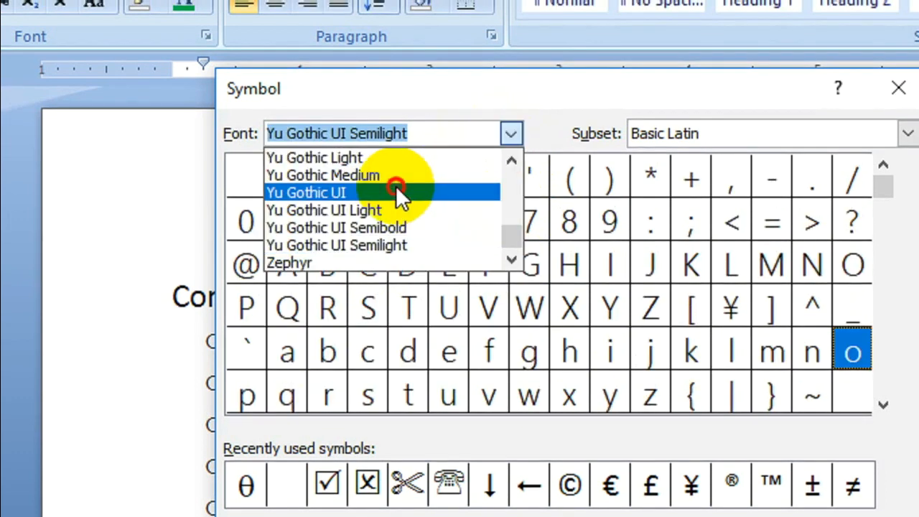
left_click(395, 189)
left_click(510, 134)
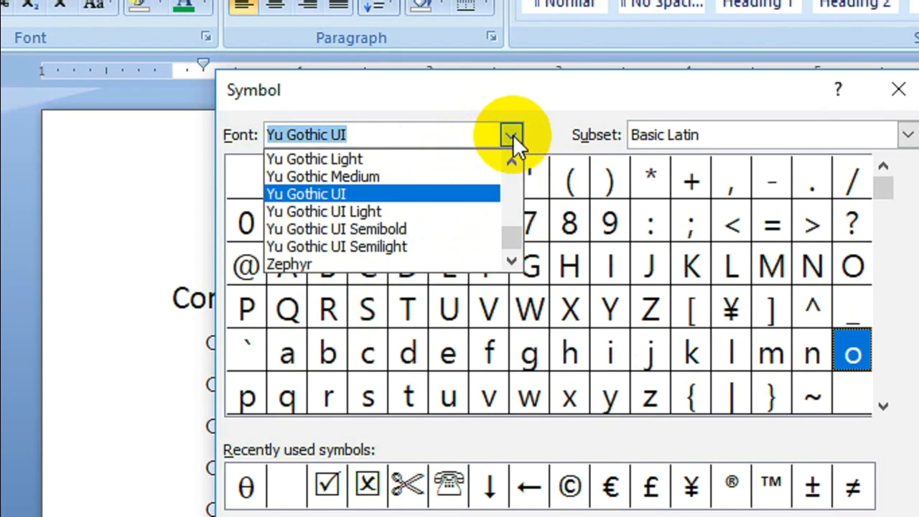
left_click(377, 173)
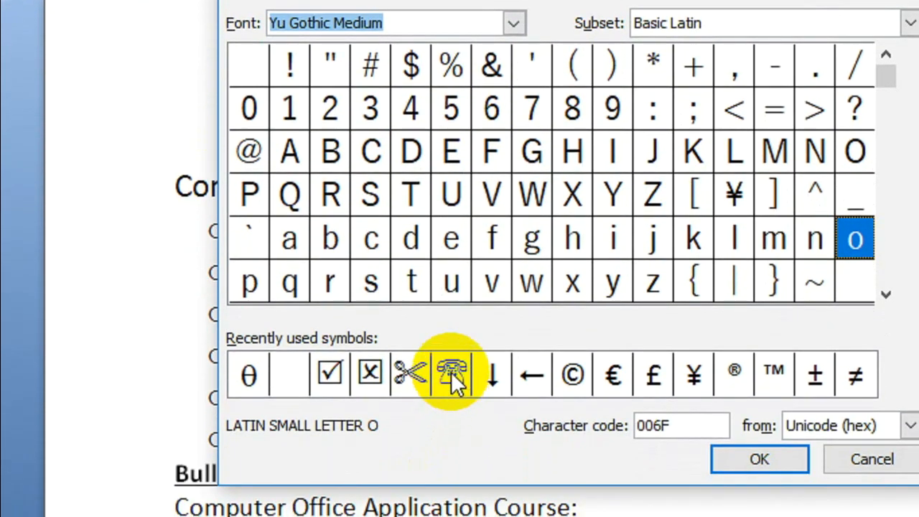
Use the Wingdings 2 telephone symbol from the recently used symbols as the bullet for all six topic lines
left_click(451, 372)
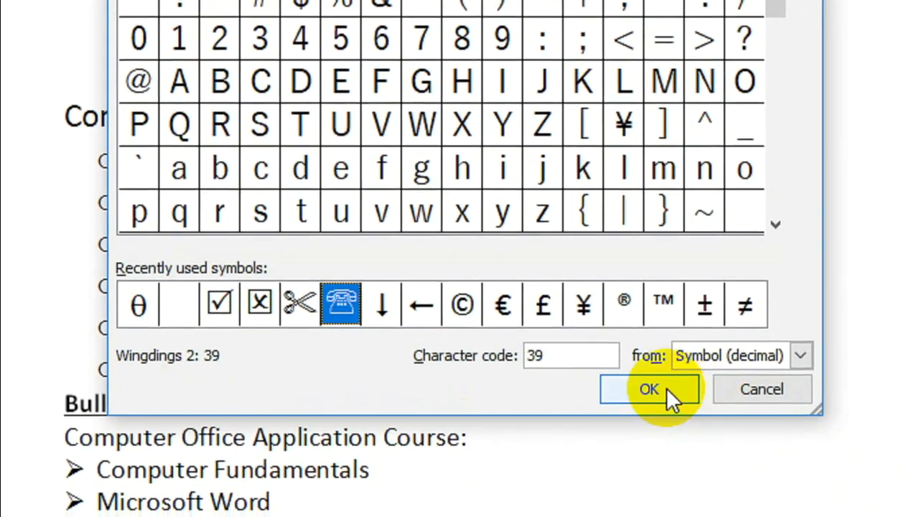
left_click(688, 414)
left_click(482, 368)
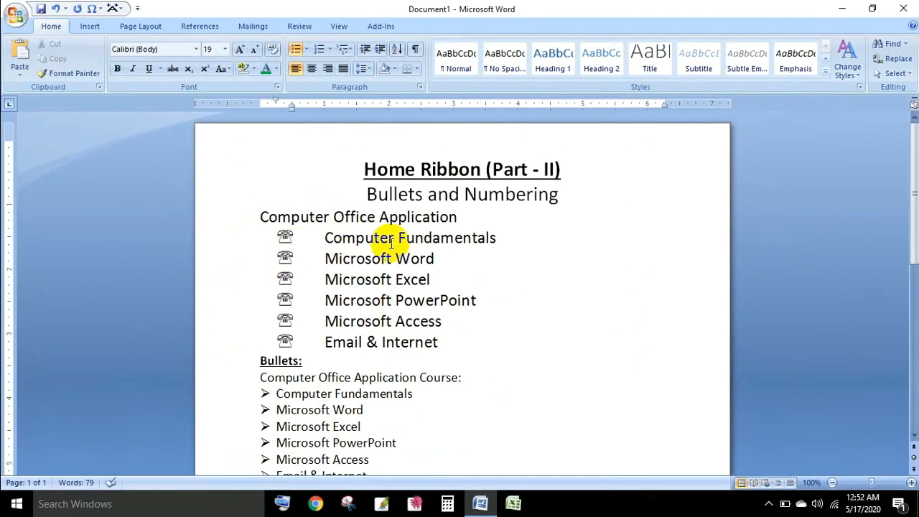
Delete the whole multilevel numbered list below "There are two types of computer:"
scroll(404, 185, "down", 3)
scroll(382, 251, "down", 3)
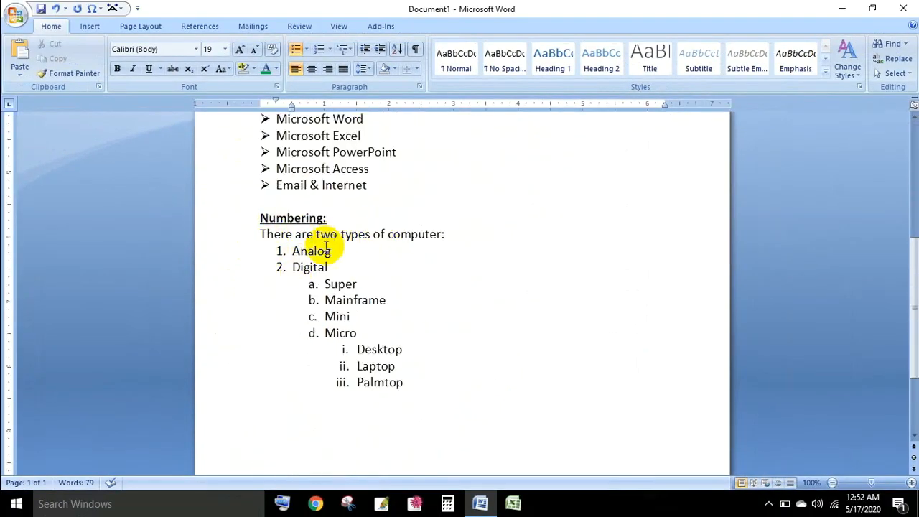
left_click_drag(410, 392, 256, 256)
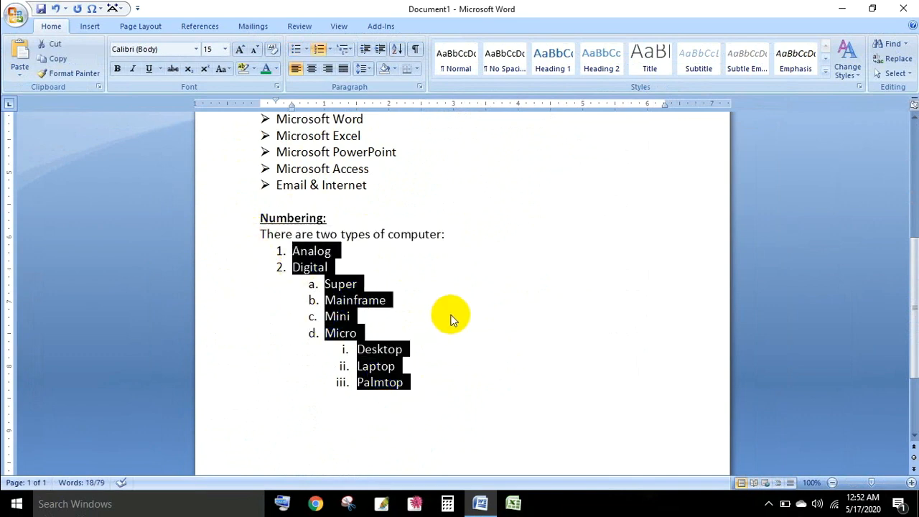
key("Delete")
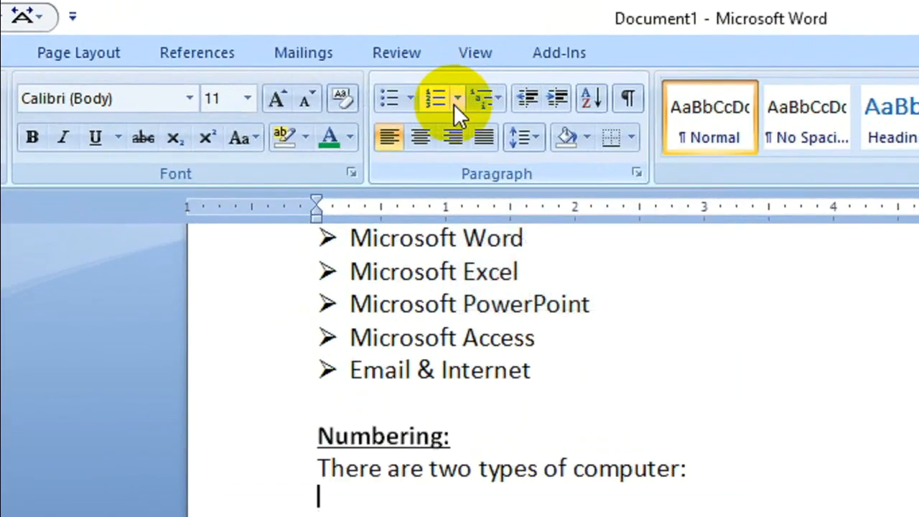
Start a numbered list in the 1. 2. 3. format below "There are two types of computer:" with "Analog" as the first item
left_click(458, 99)
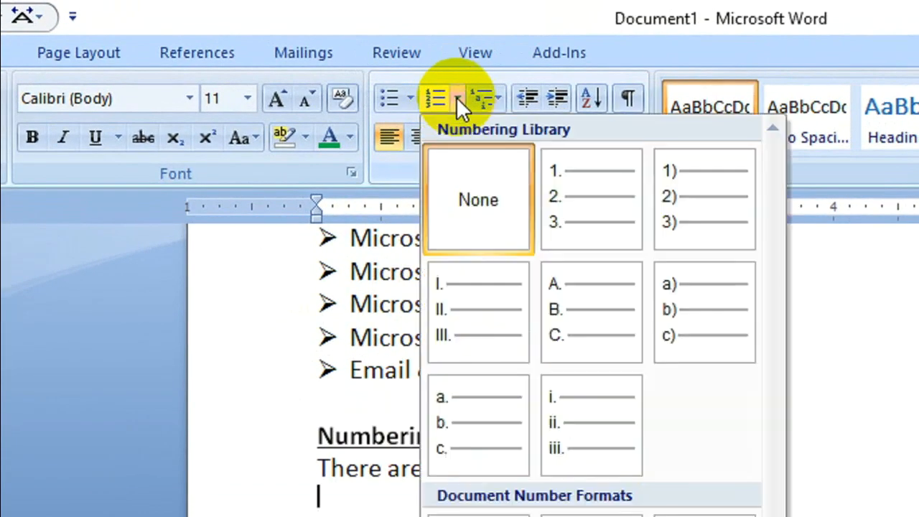
left_click(571, 202)
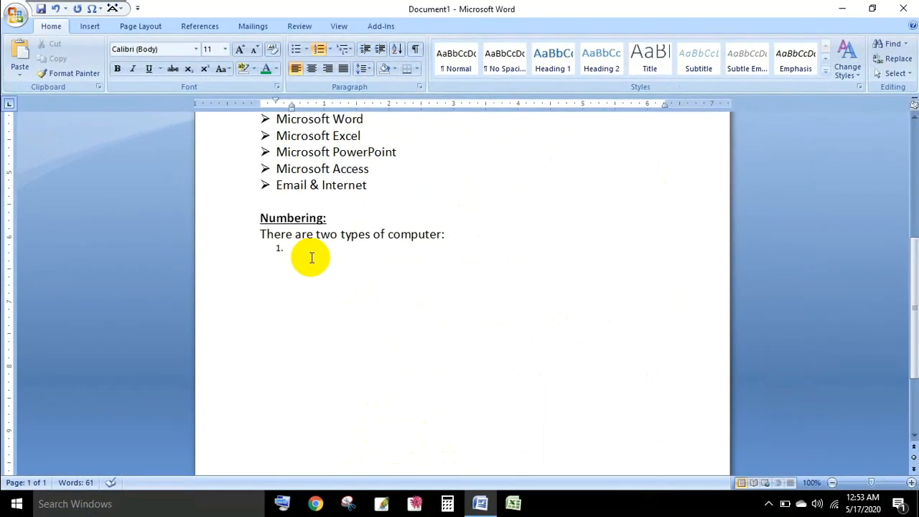
type("Analog")
Add four filler items below "Analog": "fkfhfkldf", "sdhjksdsdfhkj", "dfssdhjkdsjsdfj" and "sdkldlkds"
key("Return")
type("fkfhfkldf")
key("Return")
type("sdhjksdsdfhkj")
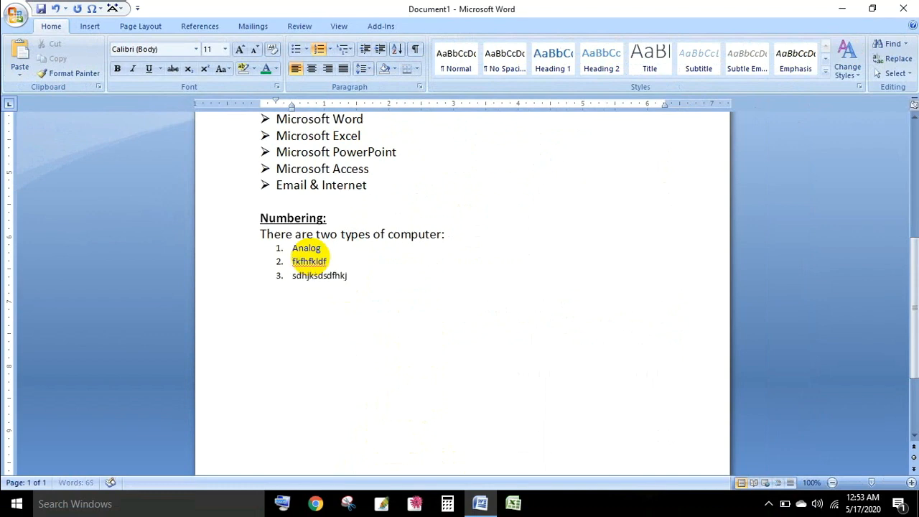
key("Return")
type("dfssdhjkdsjsdfj")
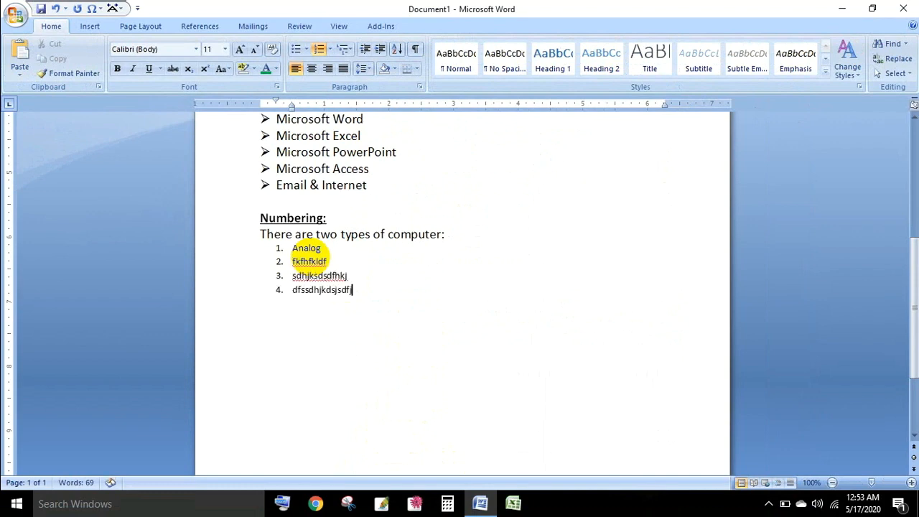
key("Return")
type("sdkldlkds")
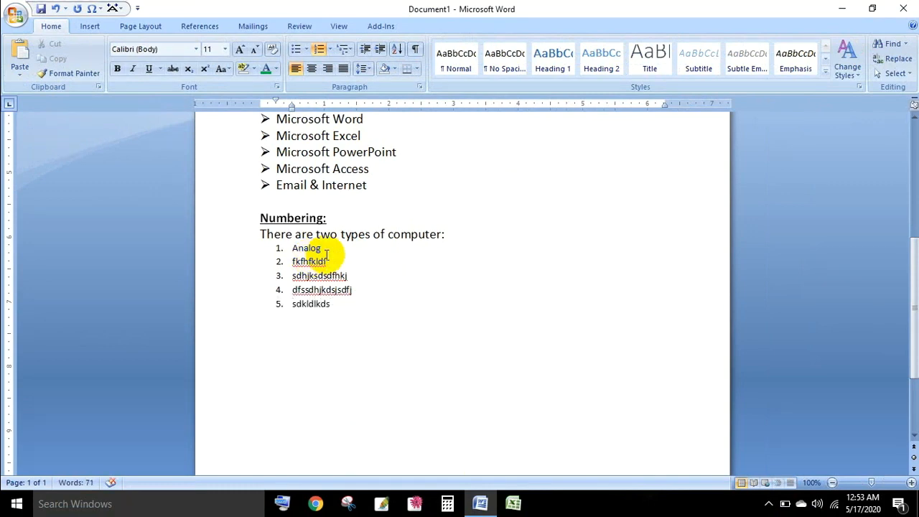
Delete the third list item, "sdhjksdsdfhkj", so the following items renumber
left_click(348, 276)
left_click_drag(347, 276, 291, 275)
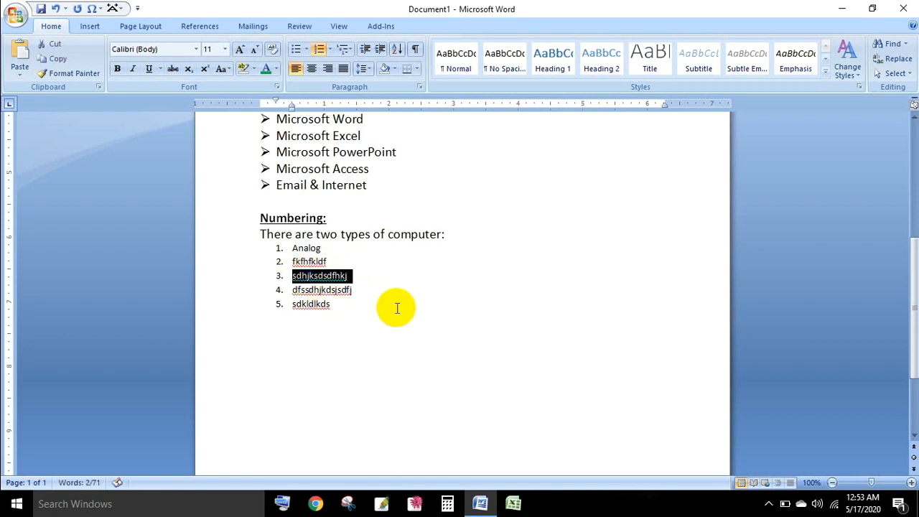
key("Delete")
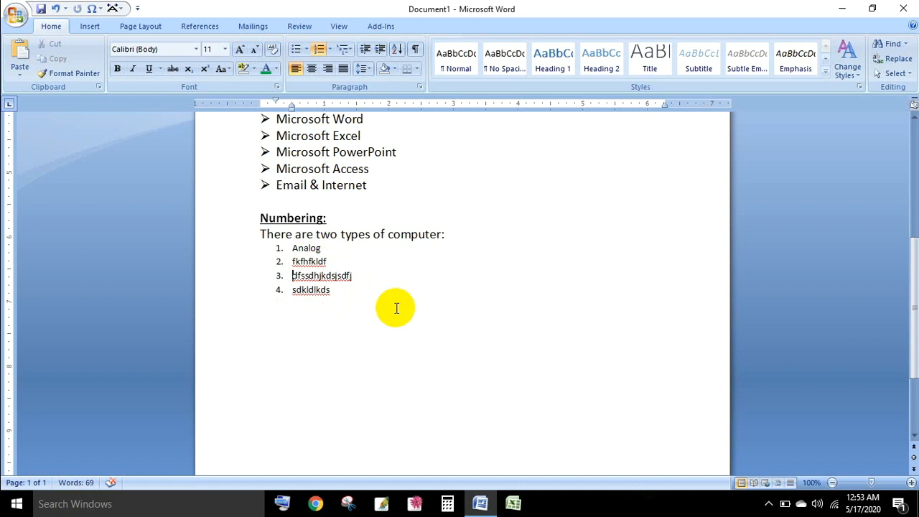
Delete the remaining filler items and the empty numbered line, keeping only "Analog" in the list
left_click_drag(335, 291, 283, 261)
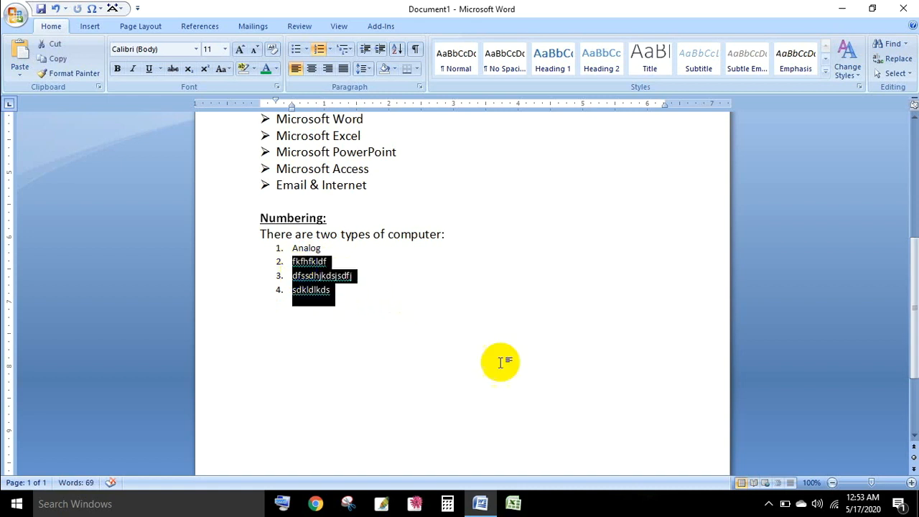
key("Delete")
key("BackSpace")
key("BackSpace")
key("BackSpace")
Add "Digital" as the second list item and start an indented a. sub-level beneath it
key("Return")
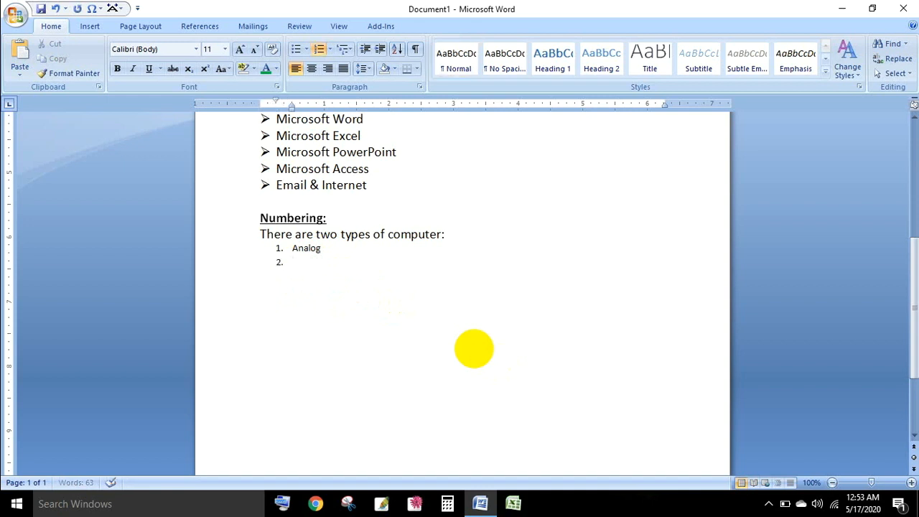
type("Digital")
key("Return")
key("Tab")
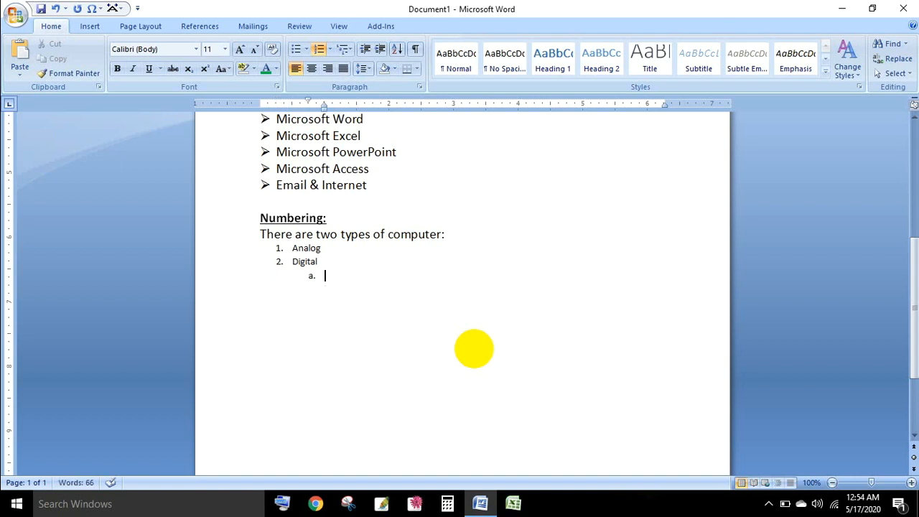
Enter the sub-items "Super", "Mainframe", "Mini" and "Micro" under "Digital"
type("Super")
key("Return")
type("Mai")
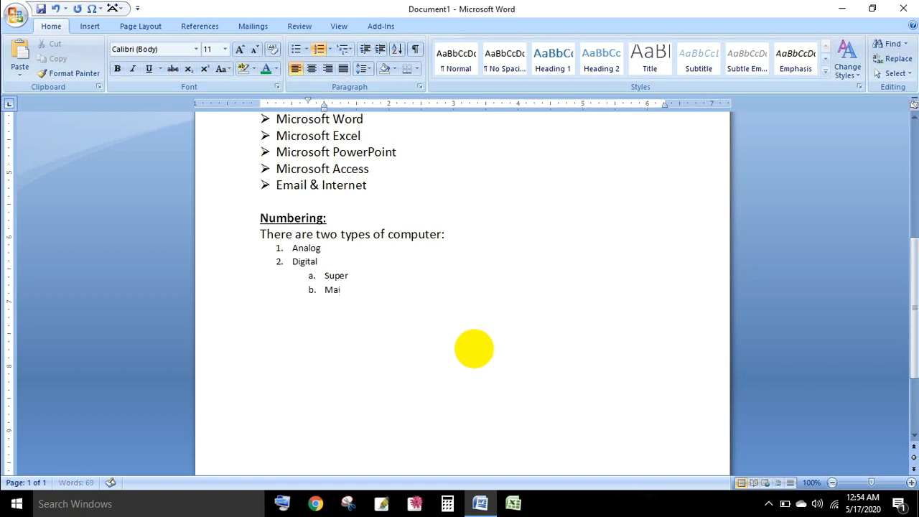
type("nframe")
key("Return")
type("Mini")
key("Return")
type("Mir")
key("BackSpace")
type("cro")
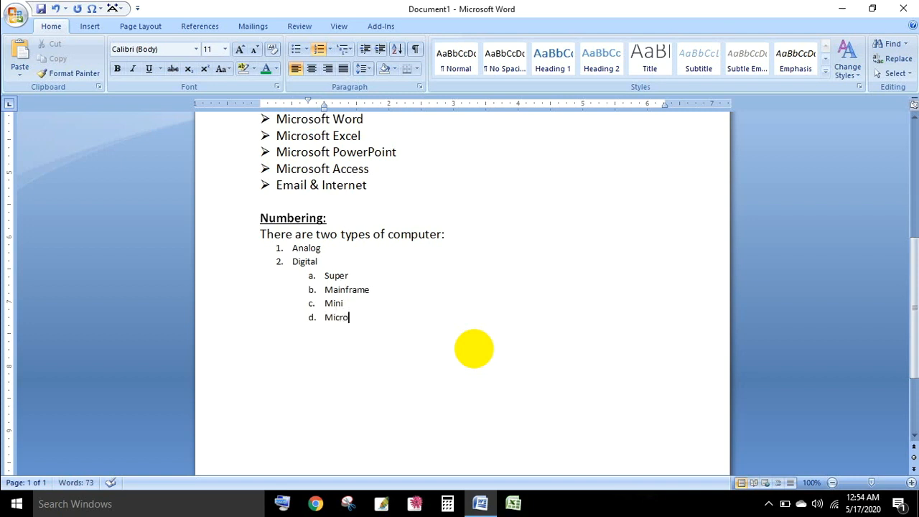
Start an indented i. sub-level under "Micro" and enter the sub-items "Desktop" and "Laptop"
key("Return")
key("Tab")
type("Desktp")
key("BackSpace")
type("op")
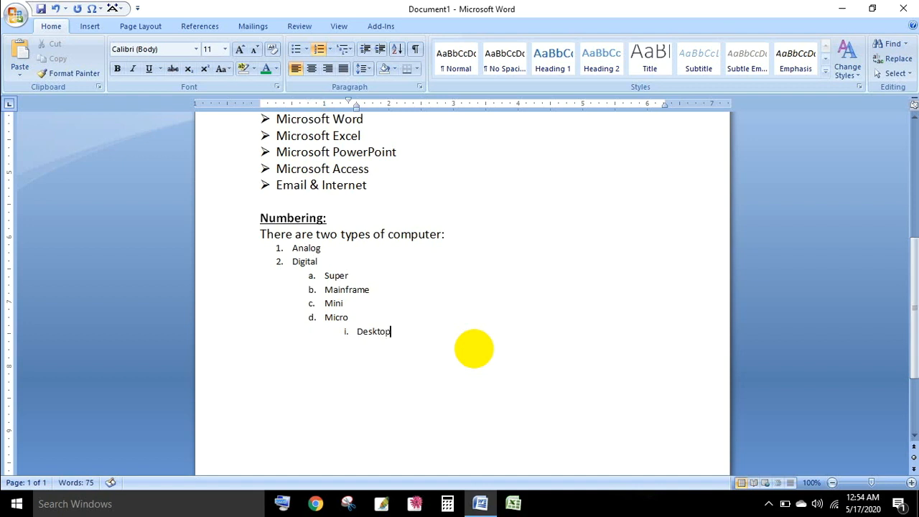
key("Return")
type("Laptop")
key("Return")
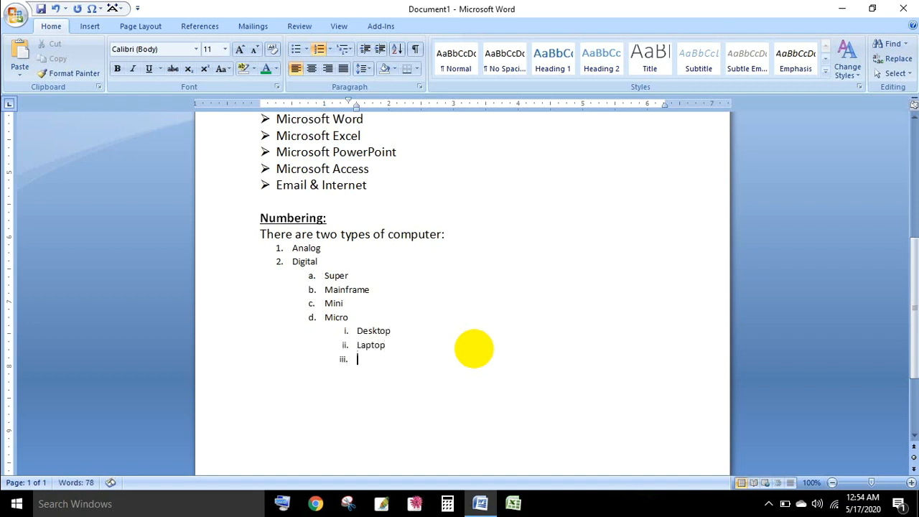
Enter "Palmtp" as the third sub-item under "Micro" and end the numbered list below it
type("Palmtp")
key("Return")
key("Return")
key("Return")
key("Return")
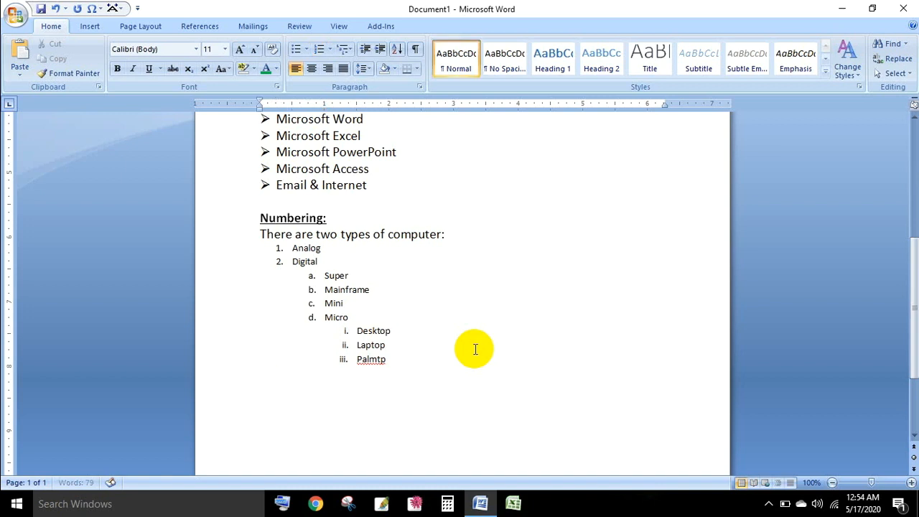
Correct the spelling of the third sub-item under "Micro" to "Palmtop" using the suggested word
left_click(374, 362)
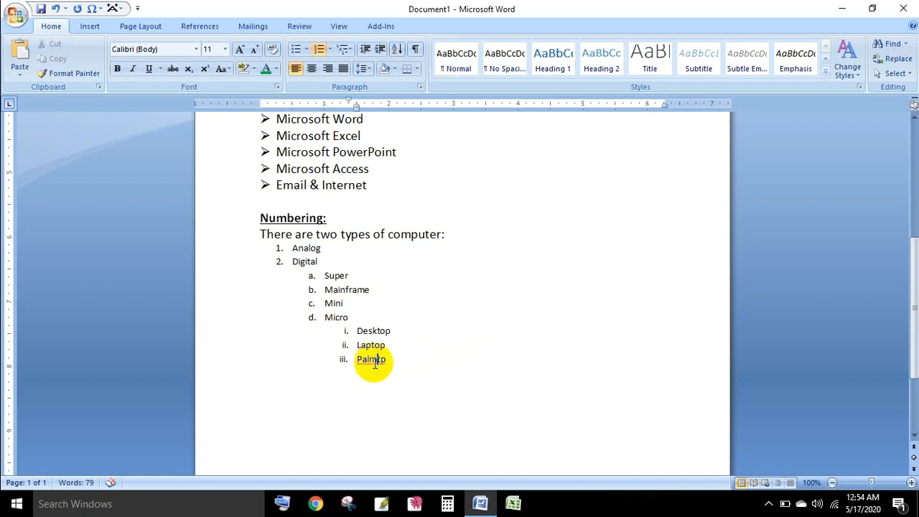
right_click(374, 361)
left_click(452, 191)
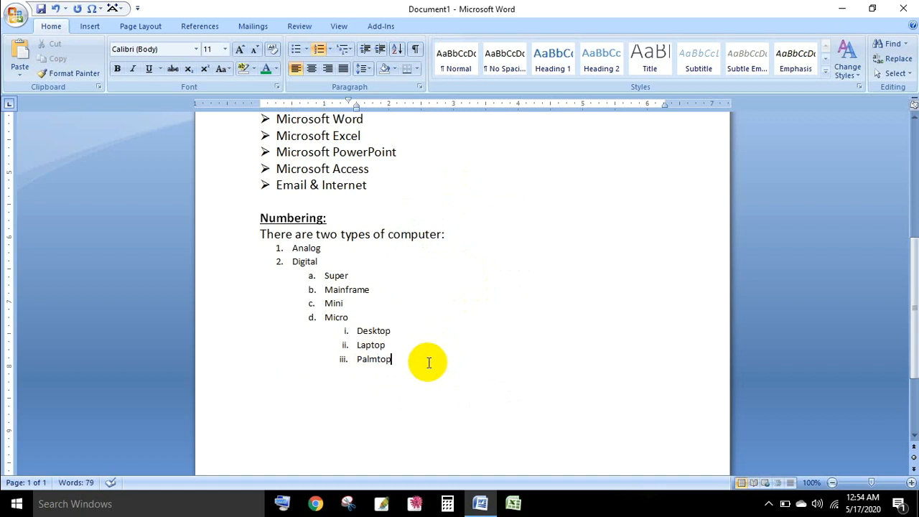
Change the numbering of the three sub-items under "Micro" to the 1., 2., 3. library format
left_click(346, 333)
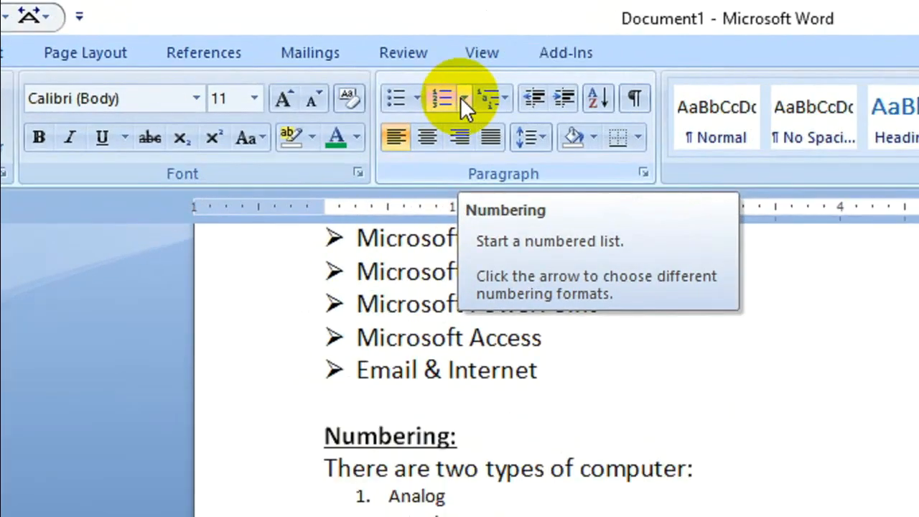
left_click(329, 50)
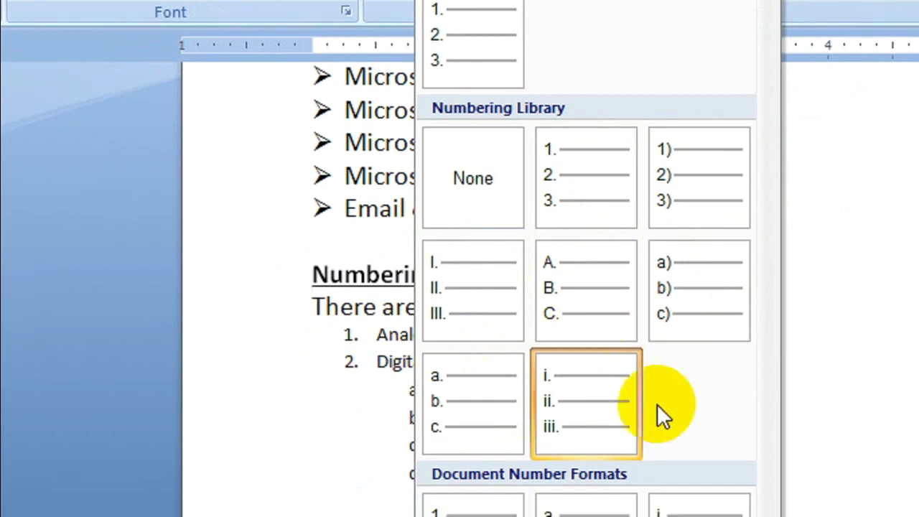
left_click(581, 152)
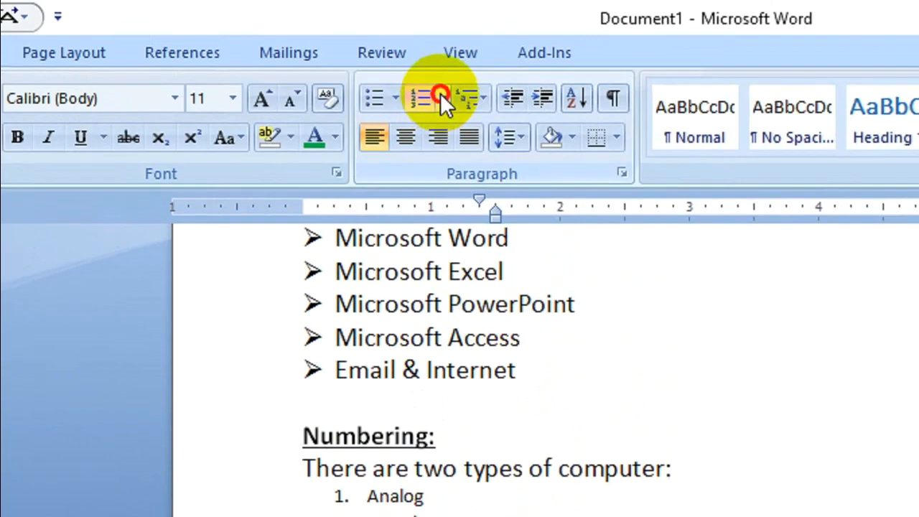
Apply the uppercase Roman I., II., III. library format to the three sub-items under "Micro"
left_click(441, 95)
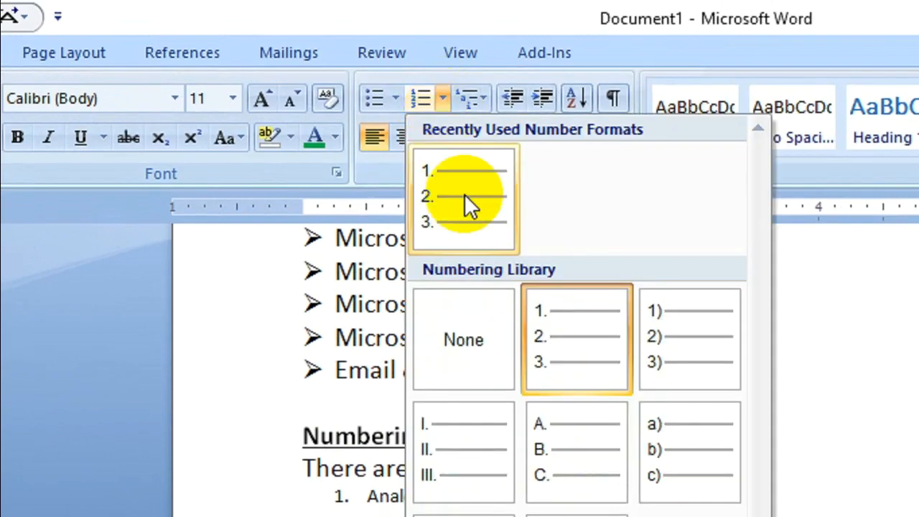
left_click(453, 441)
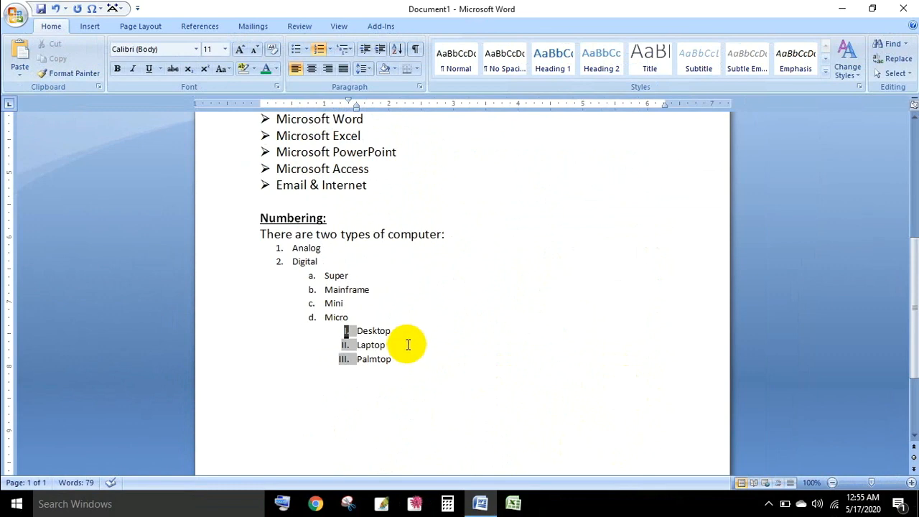
scroll(407, 347, "up", 2)
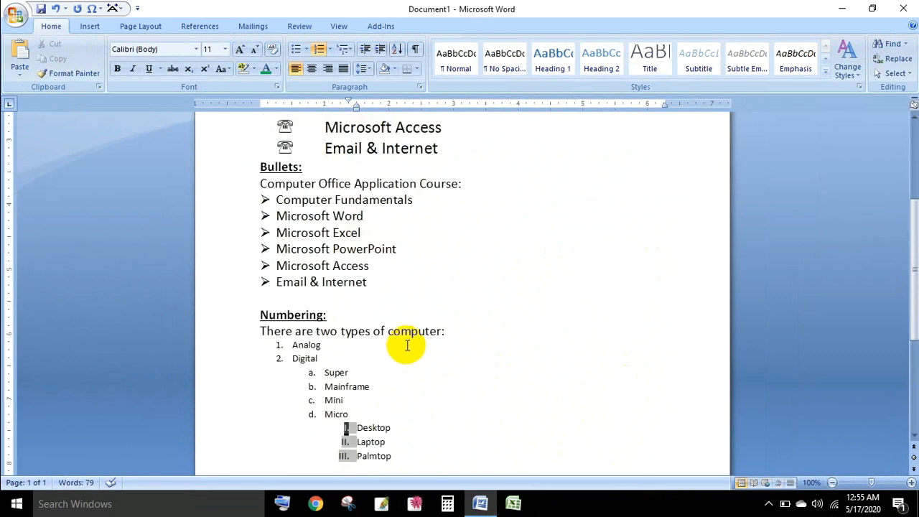
scroll(407, 346, "up", 4)
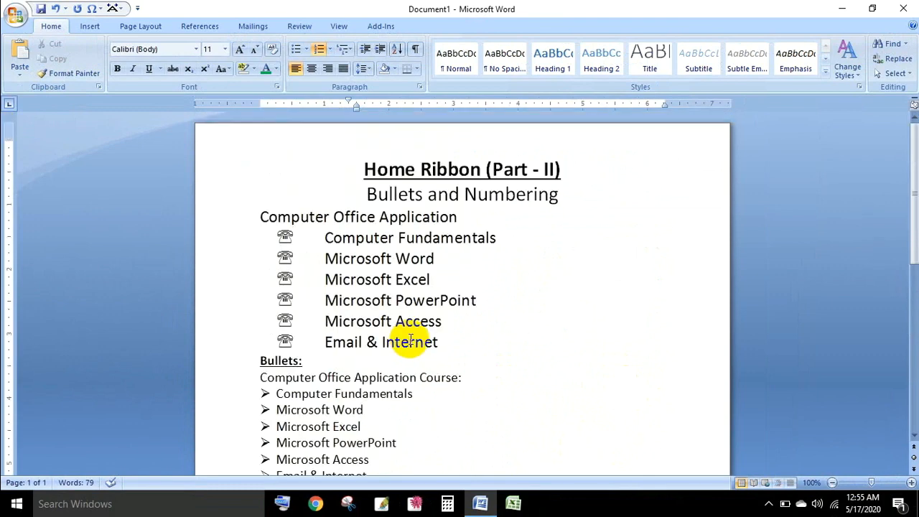